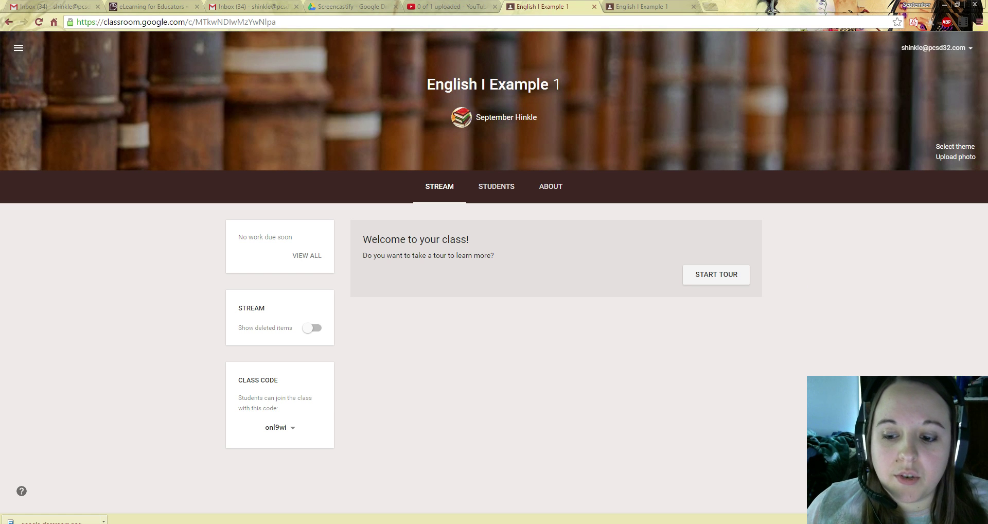
# Create a class announcement with the text "Hey, welcome back to school!"
pyautogui.moveTo(961, 486)
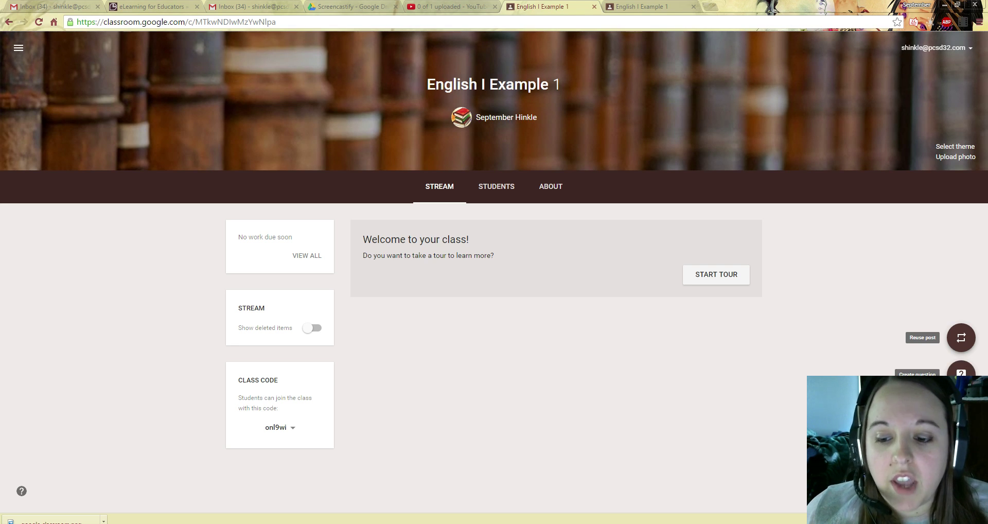
pyautogui.click(961, 447)
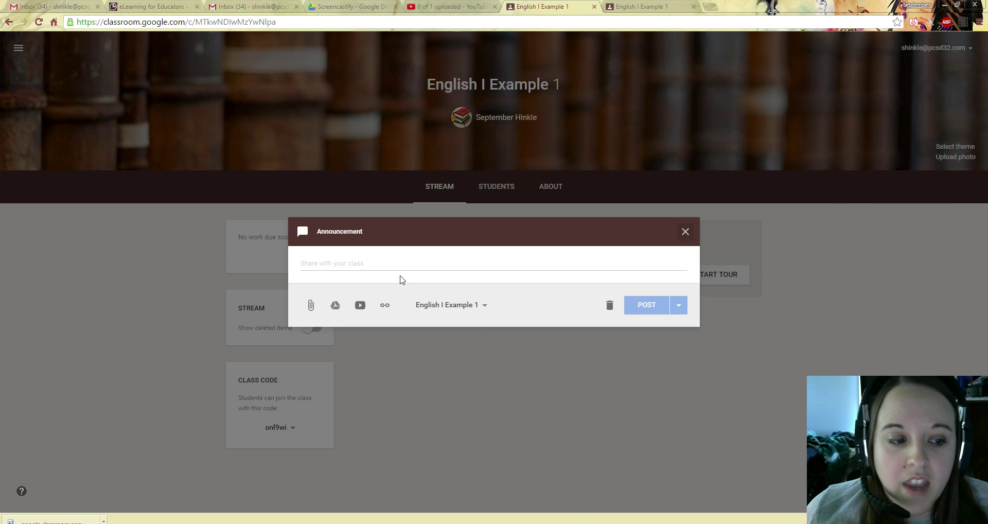
pyautogui.moveTo(344, 231); pyautogui.dragTo(429, 240)
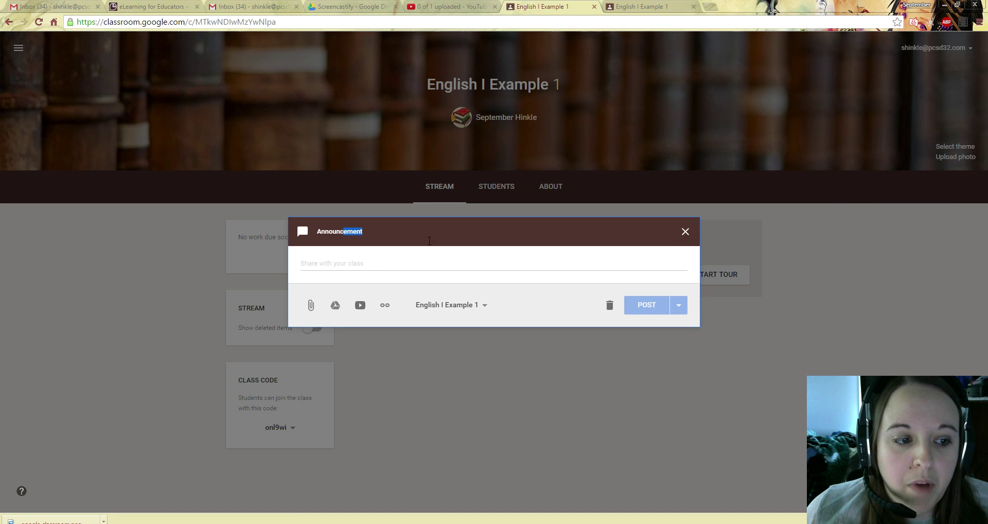
pyautogui.click(367, 263)
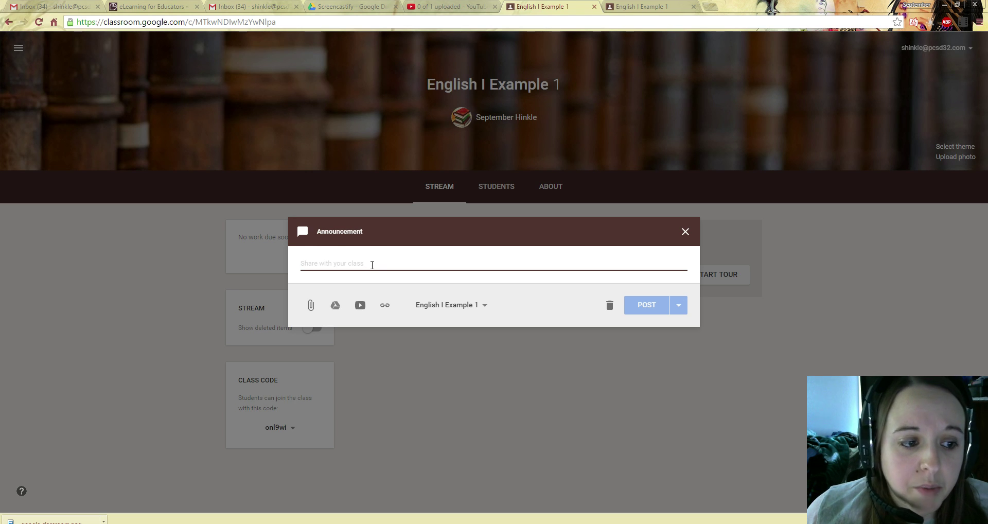
pyautogui.click(376, 264)
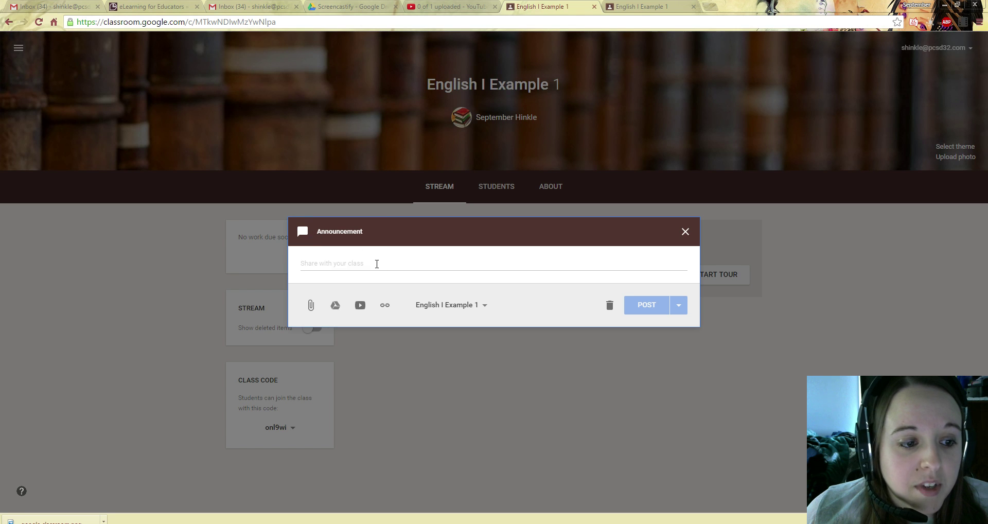
pyautogui.click(377, 264)
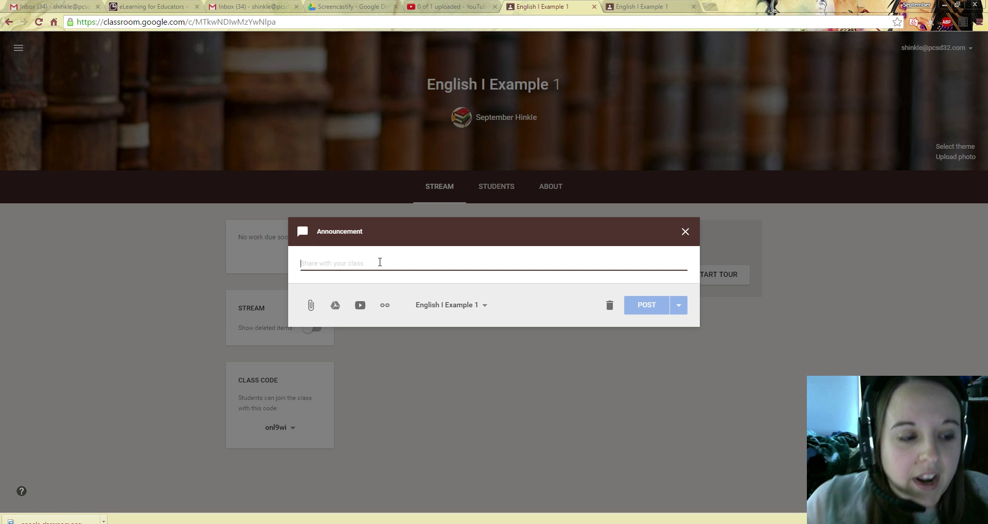
pyautogui.write('He')
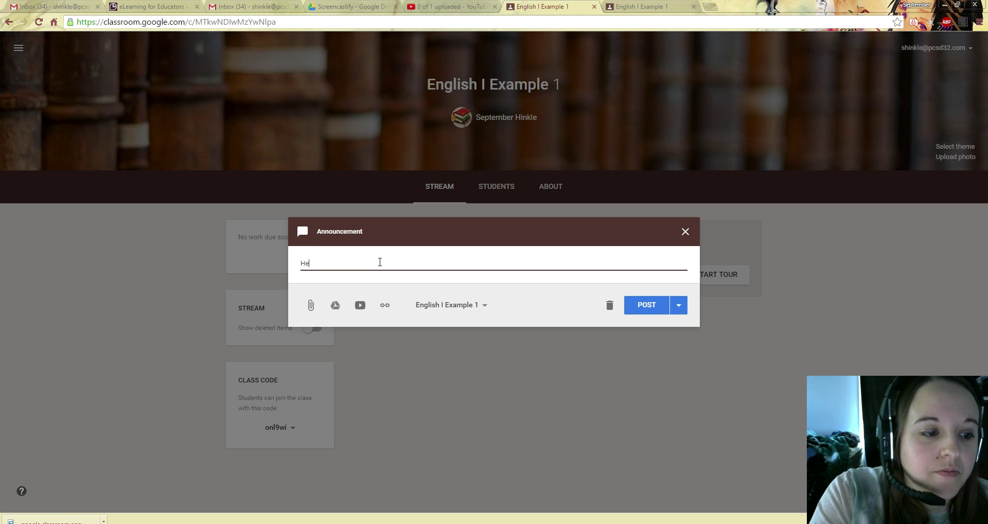
pyautogui.write('y, welcome back')
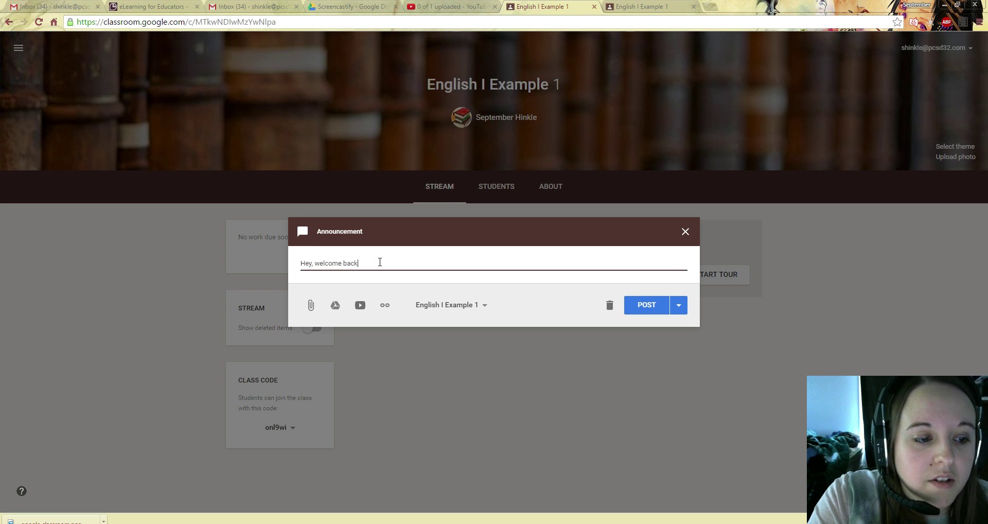
pyautogui.write(' to school!')
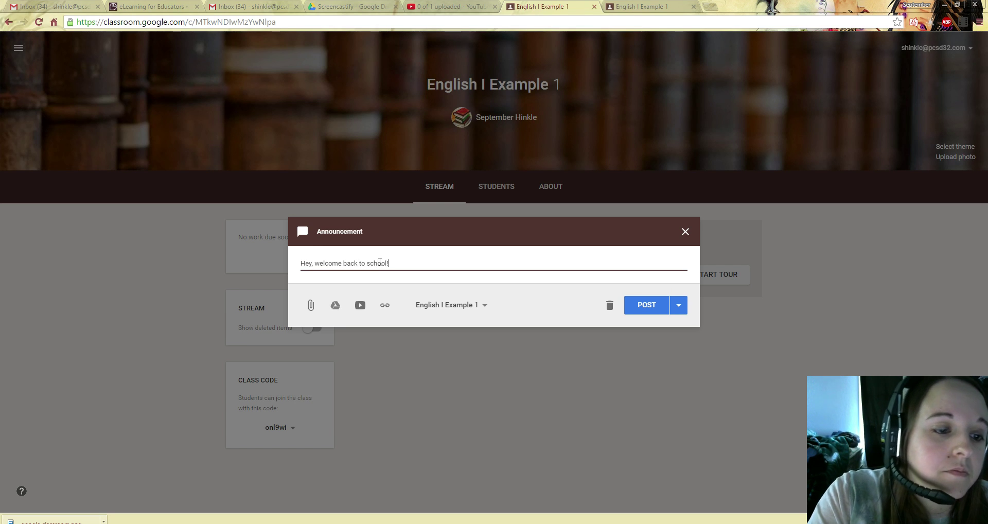
# Add College Writing (6th Hour), College Writing (4th Hour), English I (3rd Hour) and English I (2nd Hour) to the announcement's classes
pyautogui.click(484, 306)
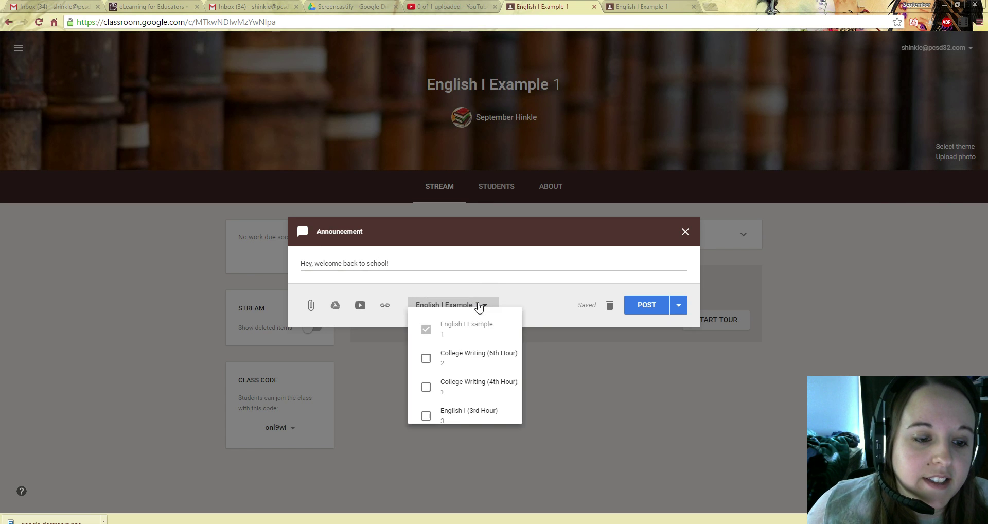
pyautogui.click(484, 306)
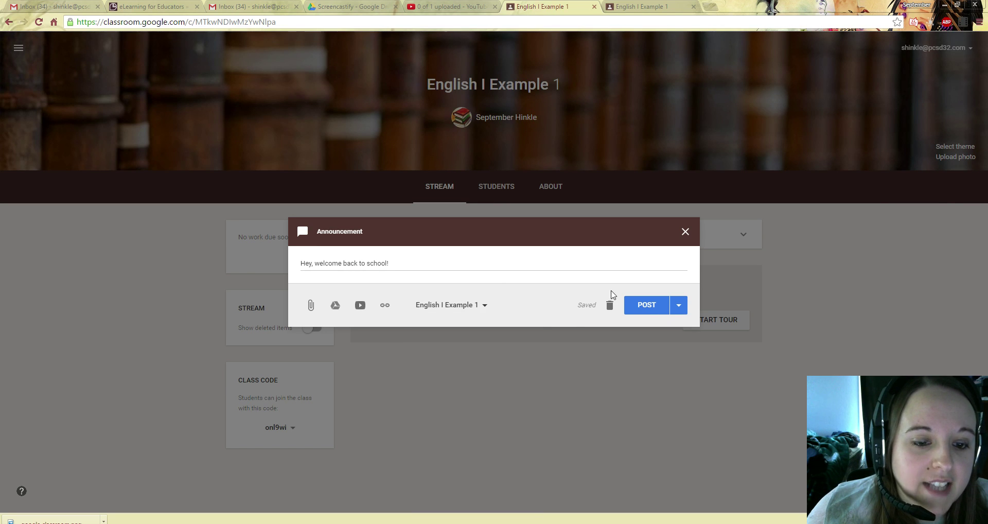
pyautogui.click(482, 305)
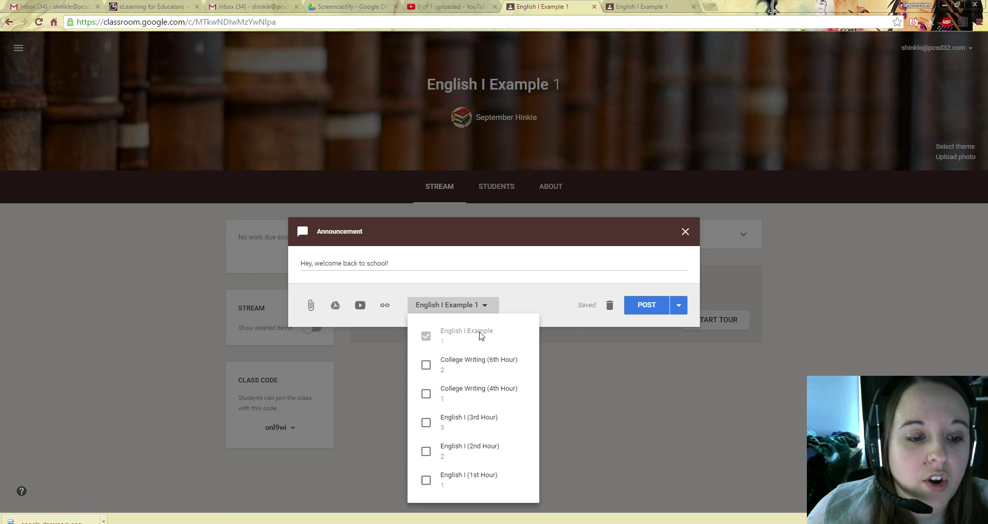
pyautogui.click(426, 365)
pyautogui.click(426, 393)
pyautogui.click(426, 422)
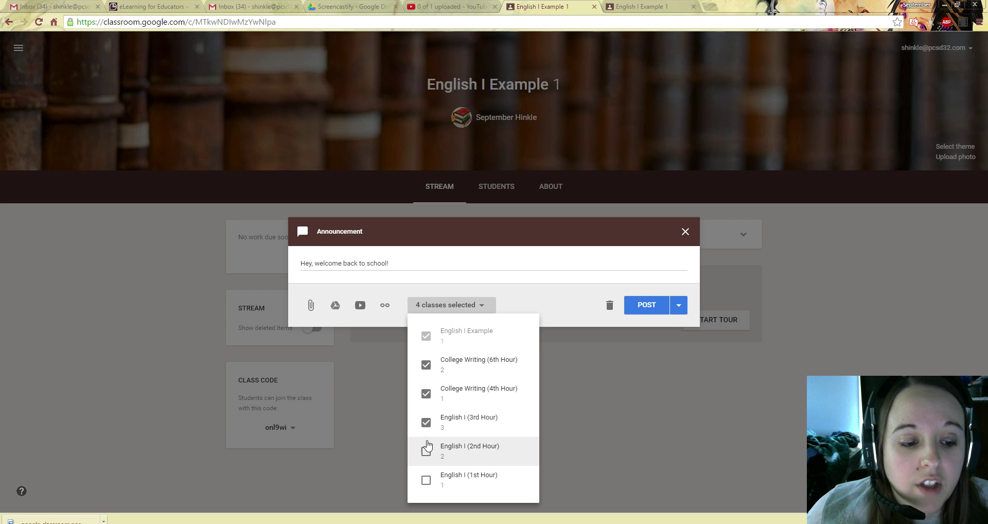
pyautogui.click(426, 450)
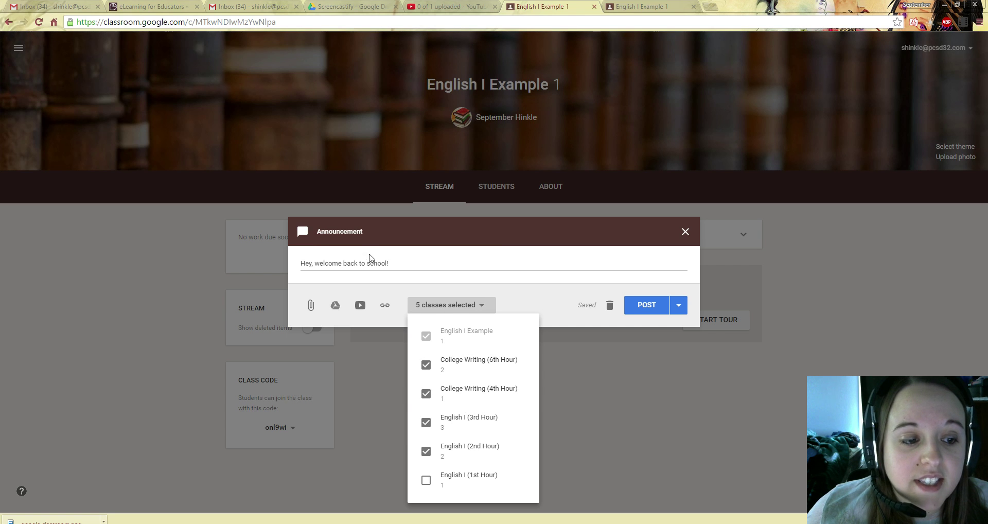
# Remove the four additional classes from the announcement, keeping only English I Example 1 selected
pyautogui.click(426, 452)
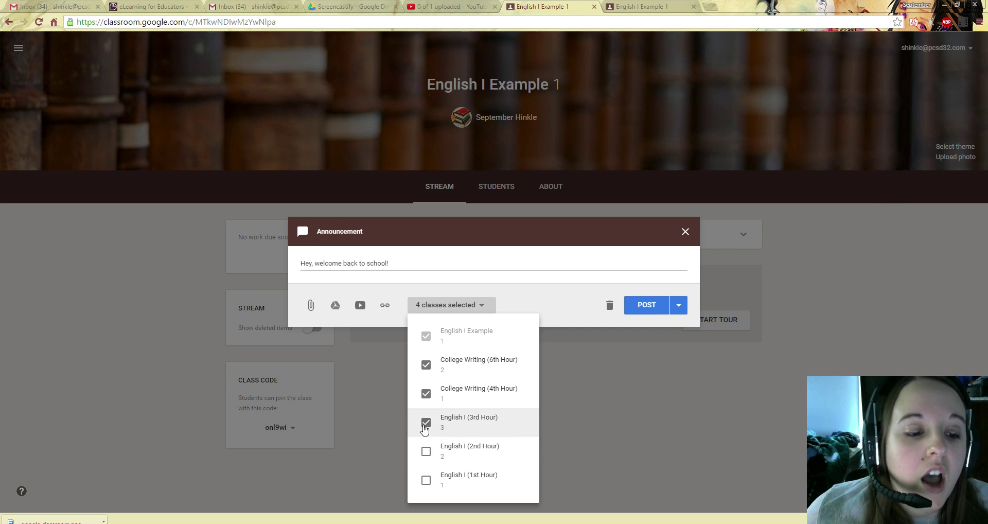
pyautogui.click(426, 423)
pyautogui.click(426, 393)
pyautogui.click(426, 365)
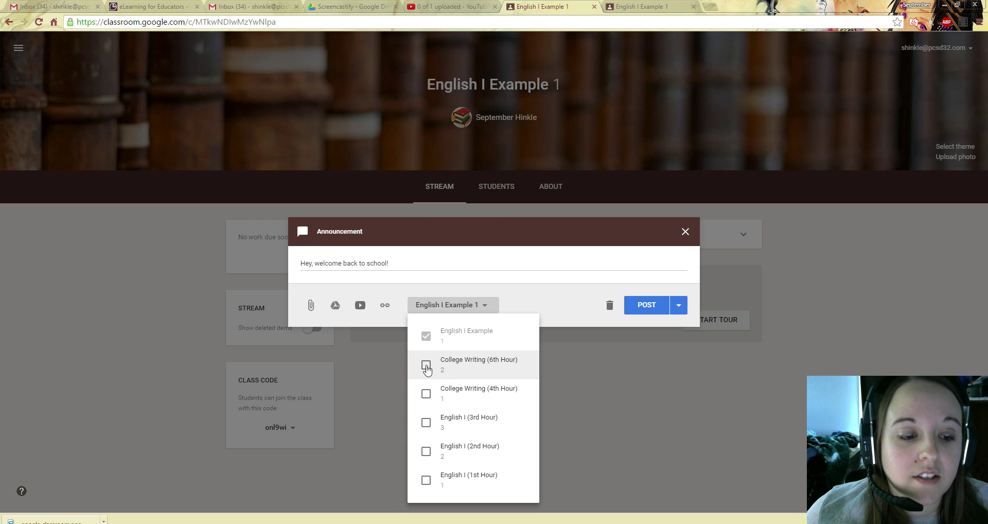
# Try adding both College Writing classes to the announcement, deselect them again and close the class selection
pyautogui.click(426, 394)
pyautogui.click(427, 365)
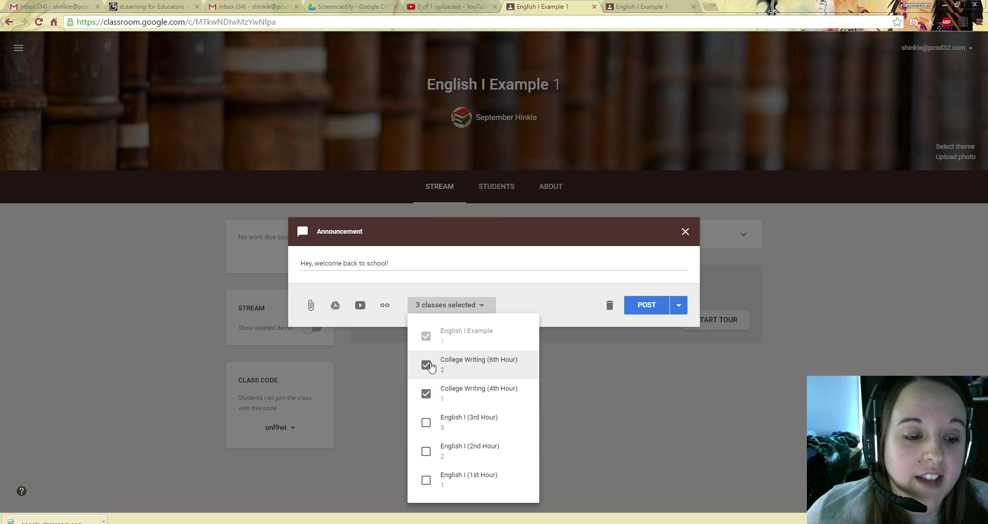
pyautogui.click(427, 394)
pyautogui.click(426, 365)
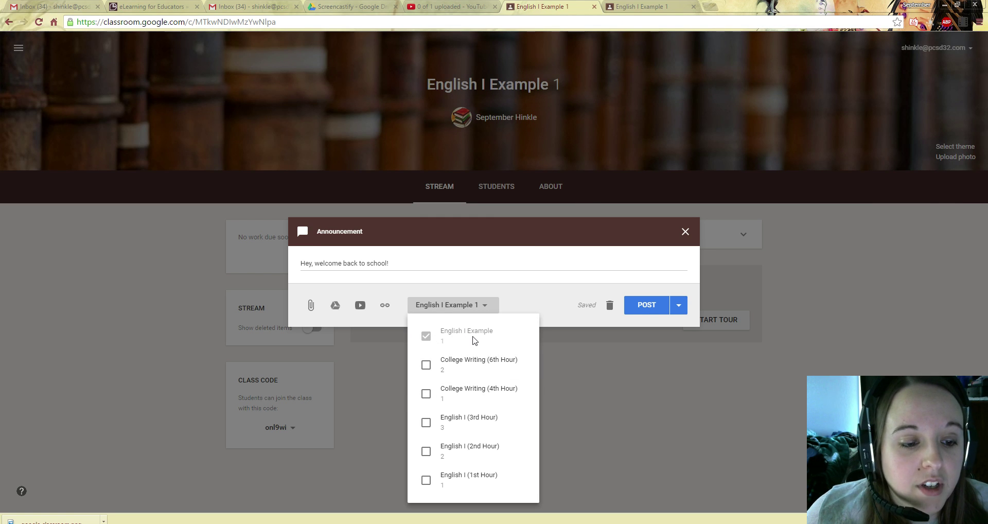
pyautogui.click(535, 298)
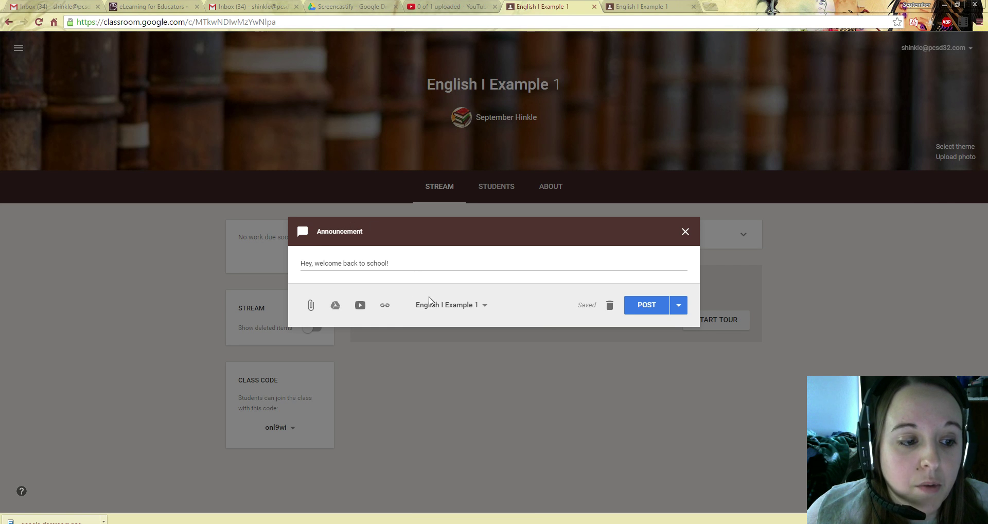
# Append "Watch this video before we get started." to the announcement text
pyautogui.click(423, 260)
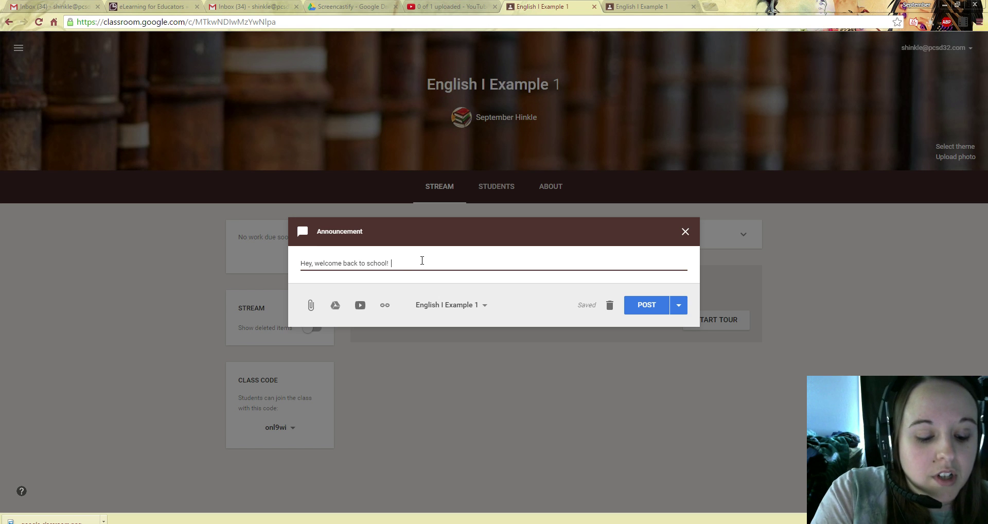
pyautogui.write('Watch')
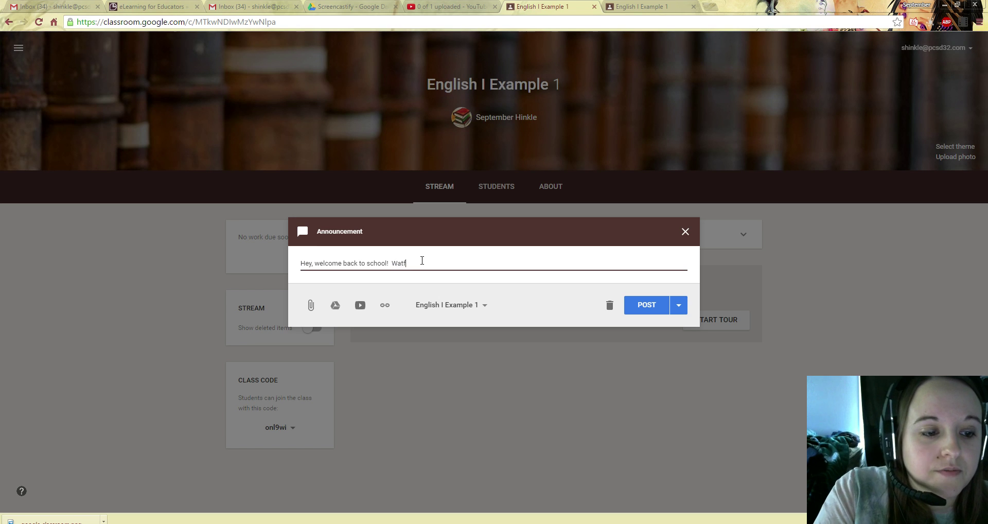
pyautogui.write(' this video ')
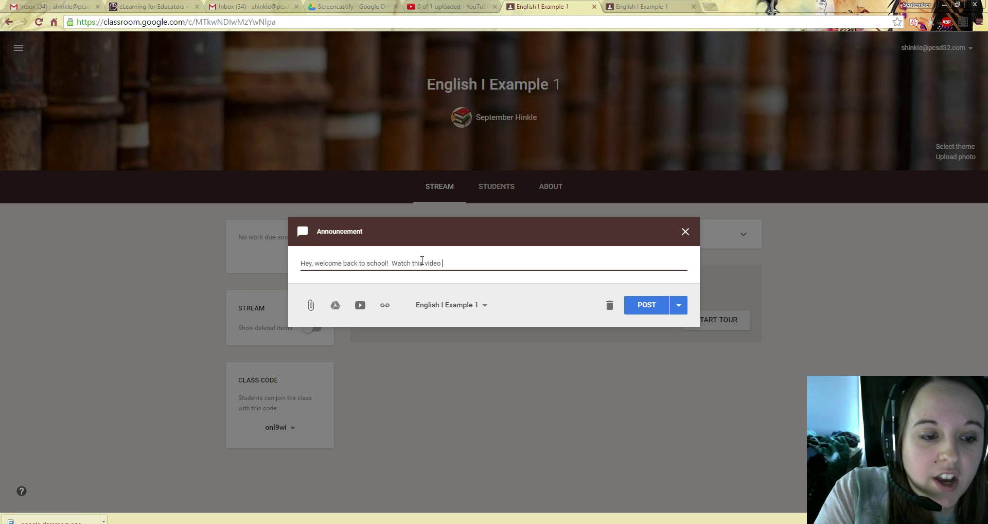
pyautogui.write('before we get ')
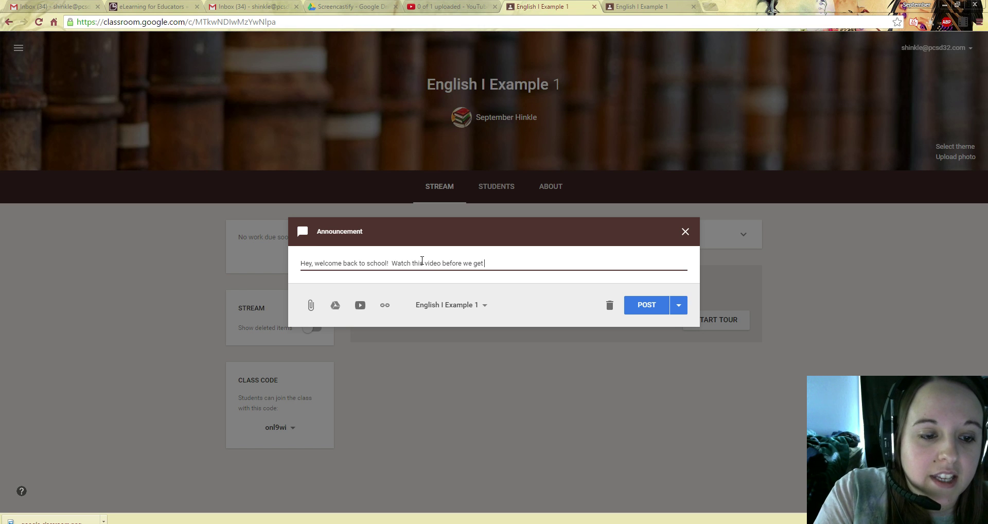
pyautogui.write('started')
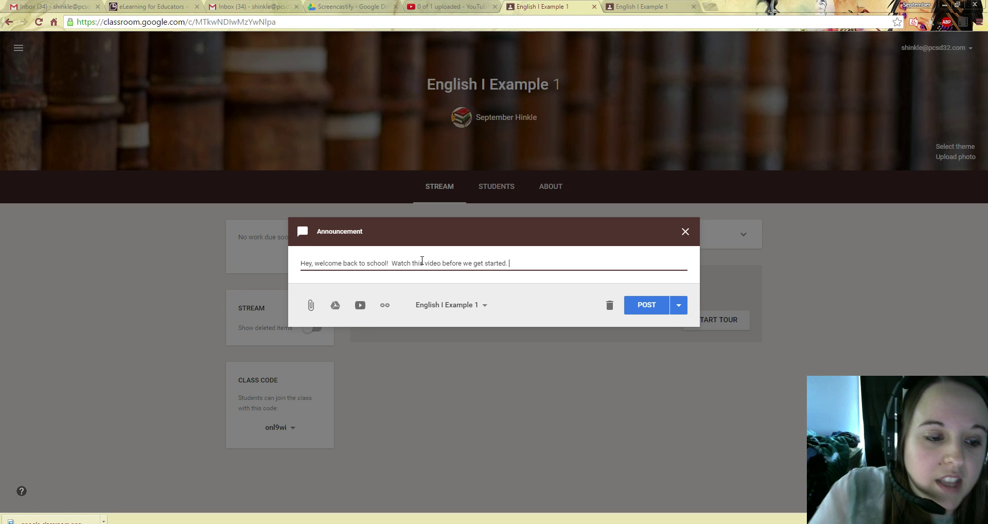
pyautogui.write('.')
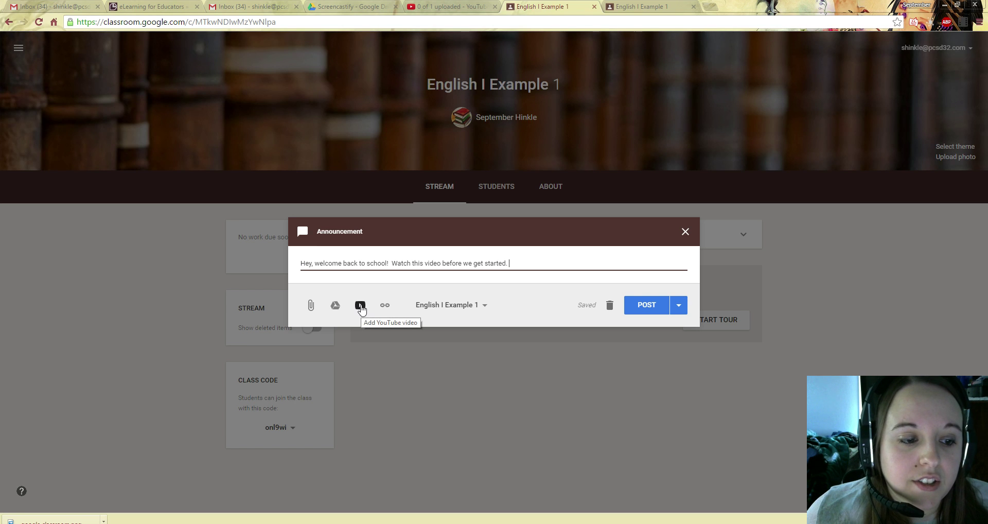
# Start adding a YouTube video to the announcement, bringing up the video search
pyautogui.click(360, 306)
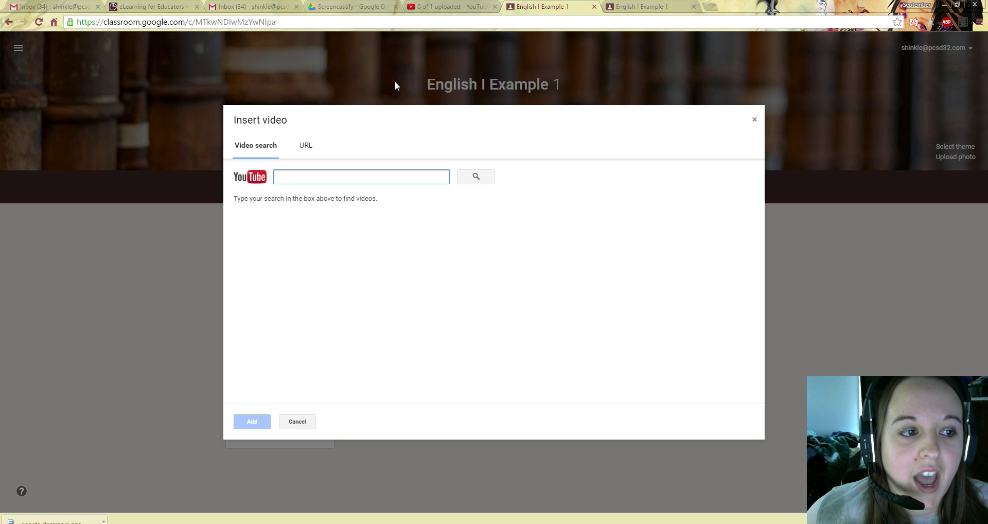
pyautogui.click(430, 6)
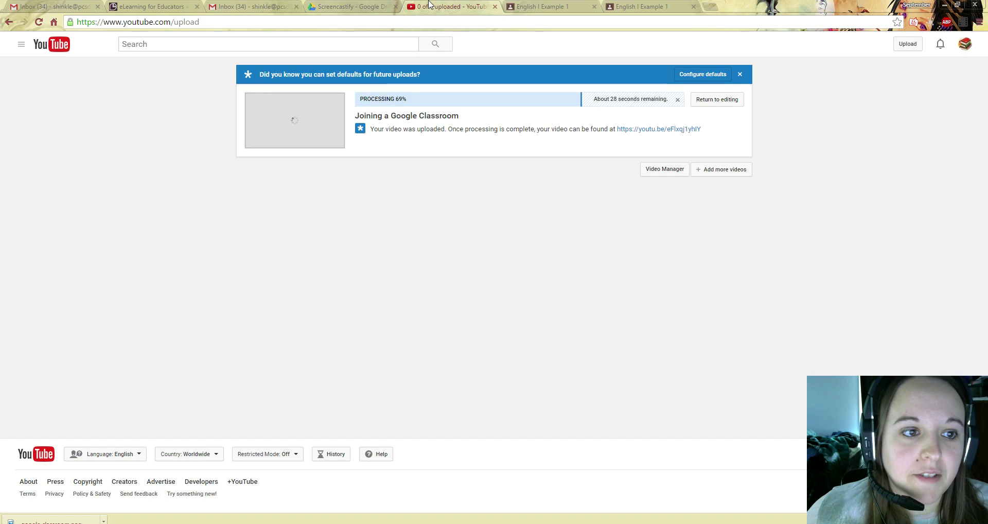
pyautogui.click(571, 6)
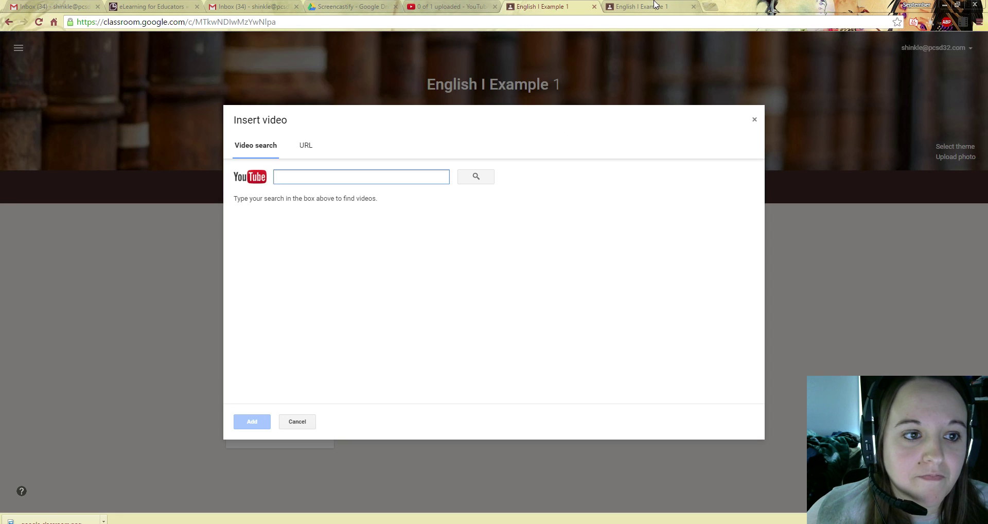
# Switch to YouTube and open the Yearbook Tutorial Videos playlist from the full library list
pyautogui.click(409, 6)
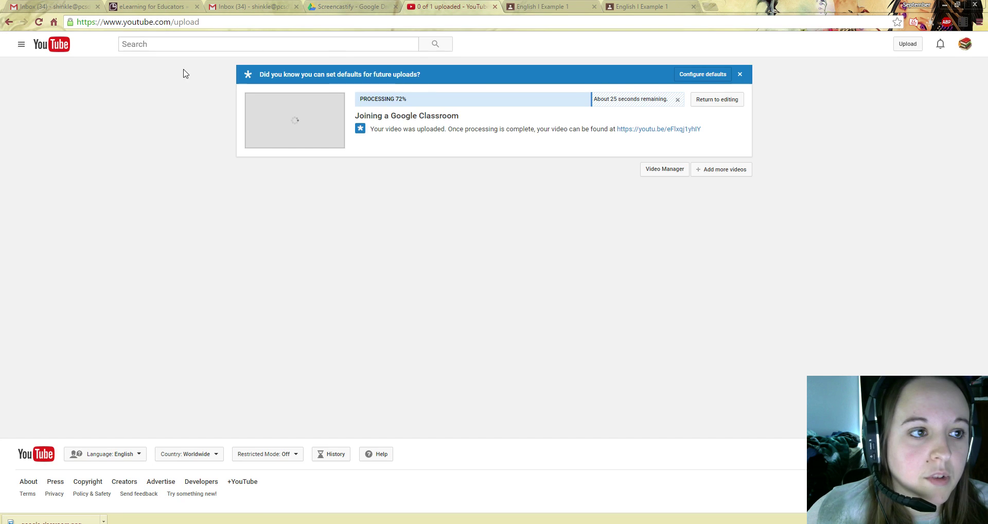
pyautogui.click(21, 43)
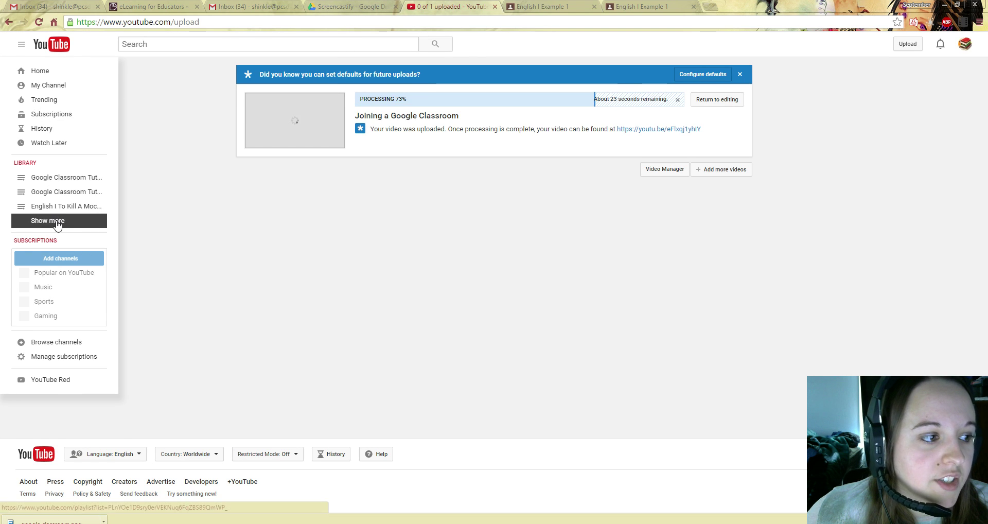
pyautogui.click(57, 224)
pyautogui.click(78, 224)
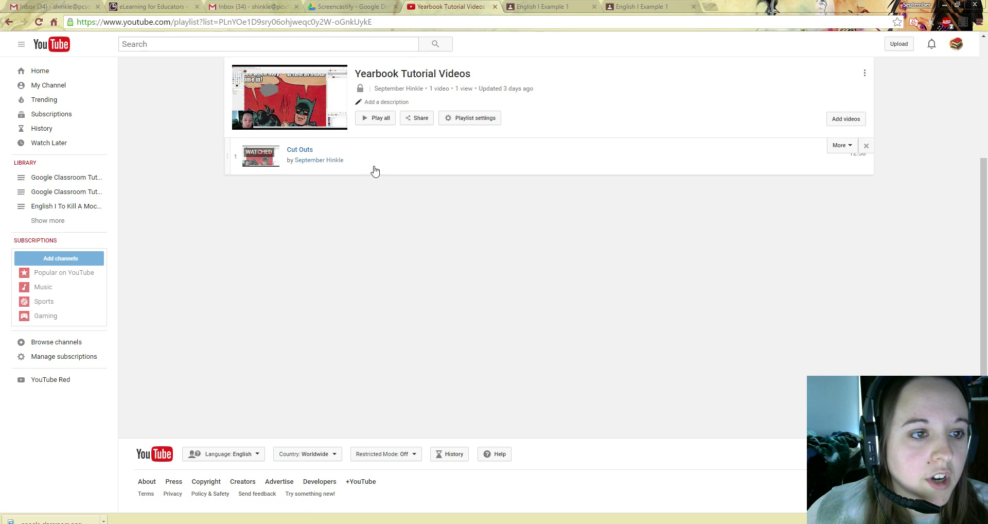
# Copy the share link of the Yearbook Tutorial Videos playlist and return to the Insert video dialog in Google Classroom
pyautogui.click(412, 118)
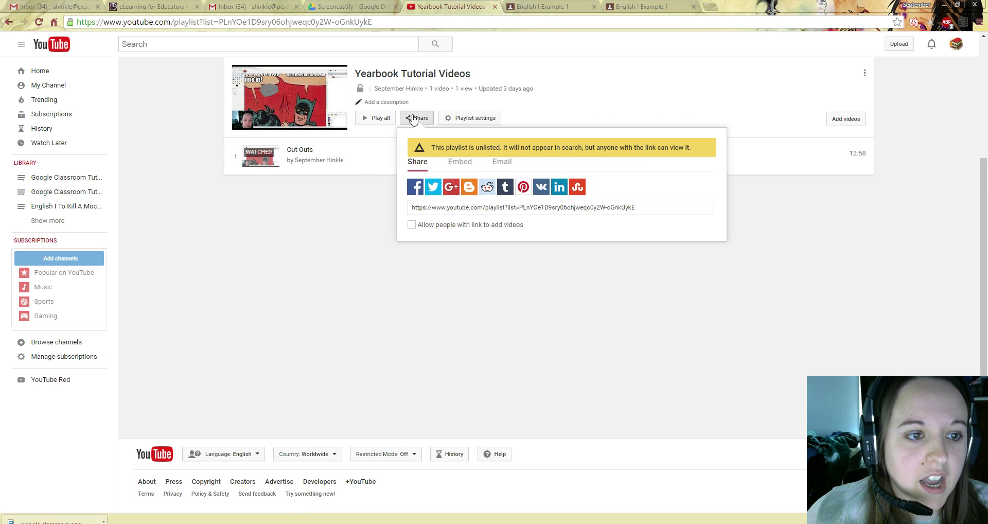
pyautogui.moveTo(655, 207); pyautogui.dragTo(406, 208)
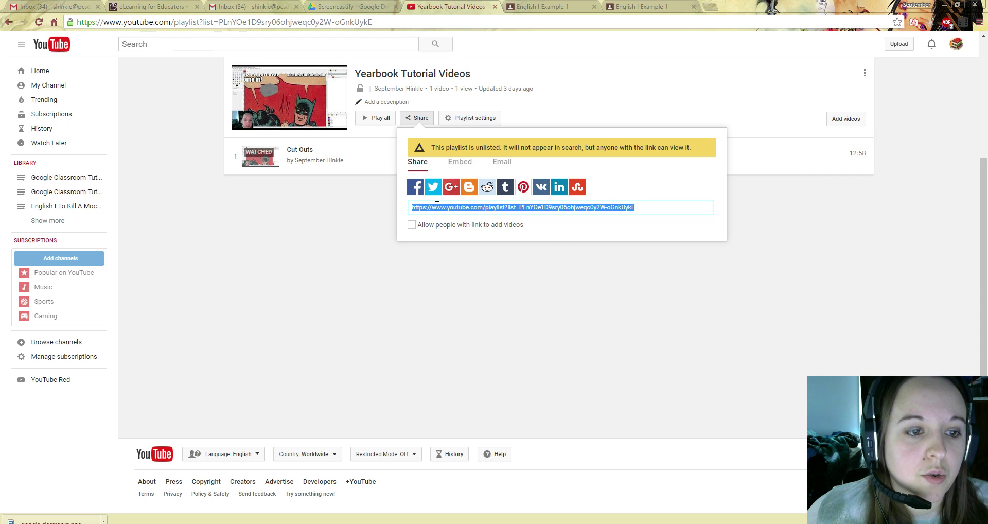
pyautogui.click(560, 7)
pyautogui.click(619, 7)
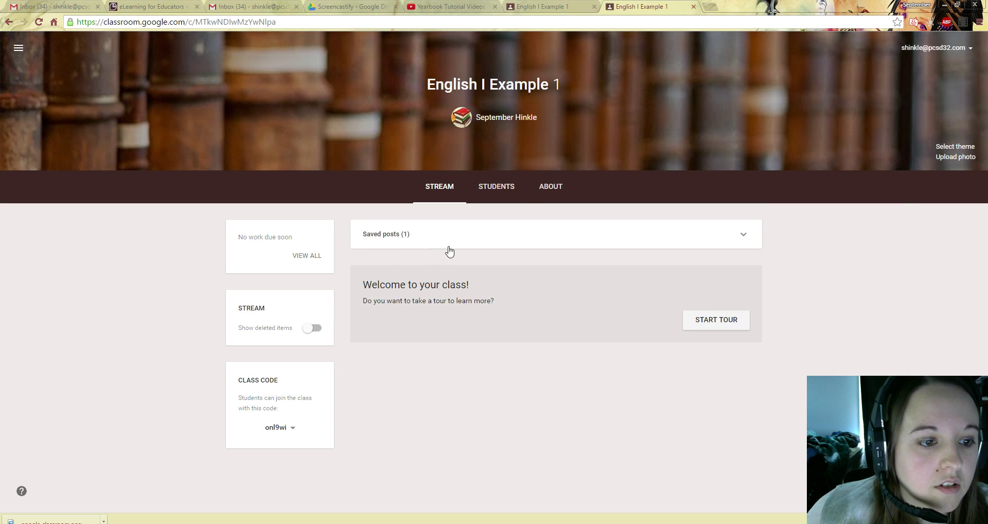
pyautogui.click(519, 5)
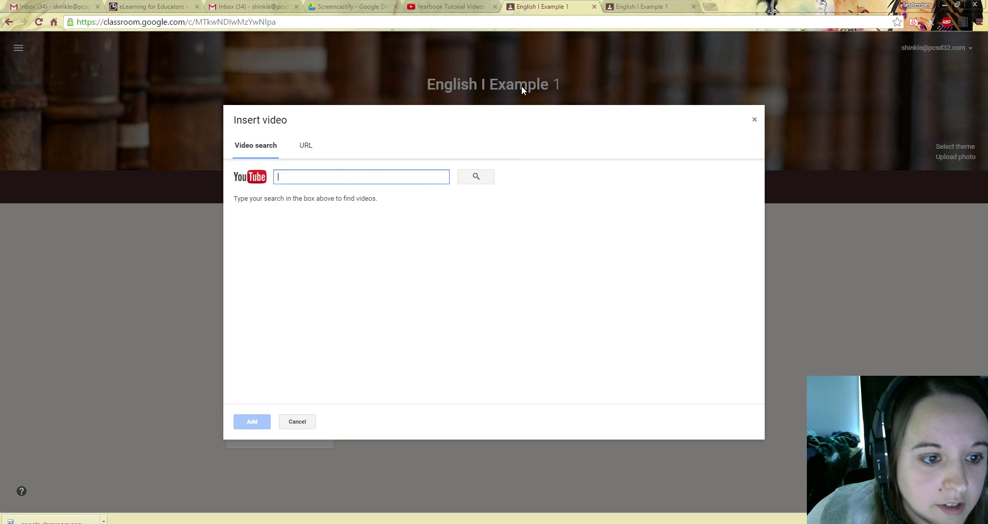
# Try to find the Yearbook Tutorial Videos playlist by searching for its copied link, and cancel the video insertion
pyautogui.write('playlist?list=PLnYOe1D9sry06ohjweqc0y2W-oGnkUykE')
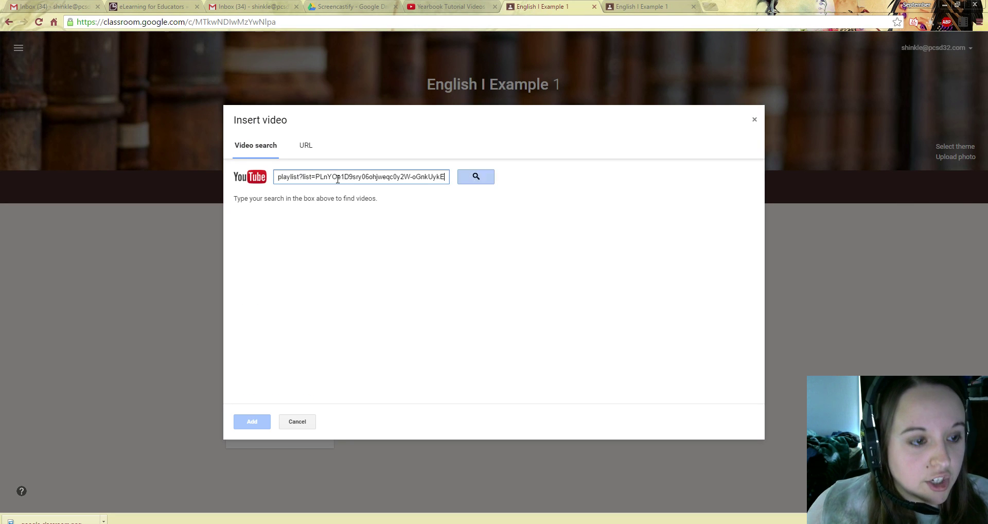
pyautogui.click(476, 179)
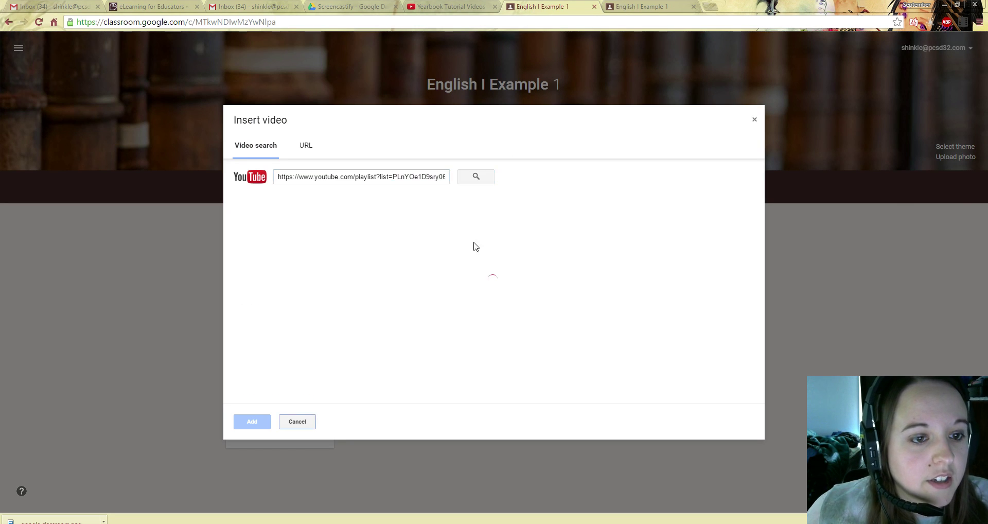
pyautogui.click(381, 178)
pyautogui.tripleClick(381, 175)
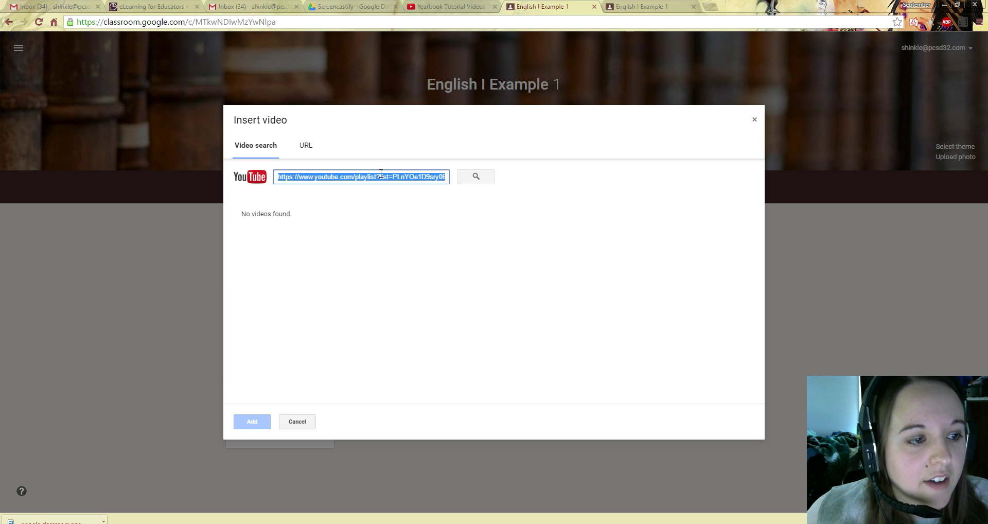
pyautogui.click(301, 424)
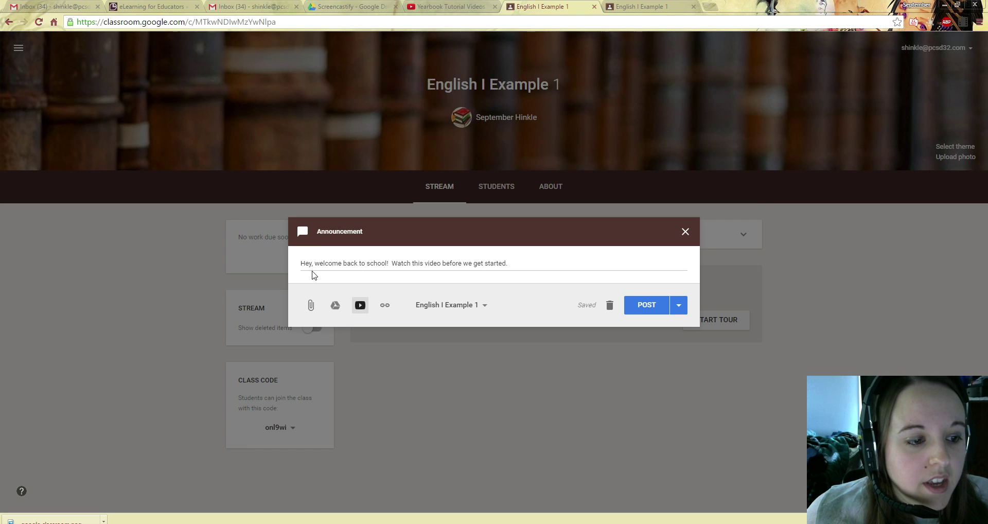
# Attach orderform.pdf from the recent Google Drive files to the announcement
pyautogui.click(336, 306)
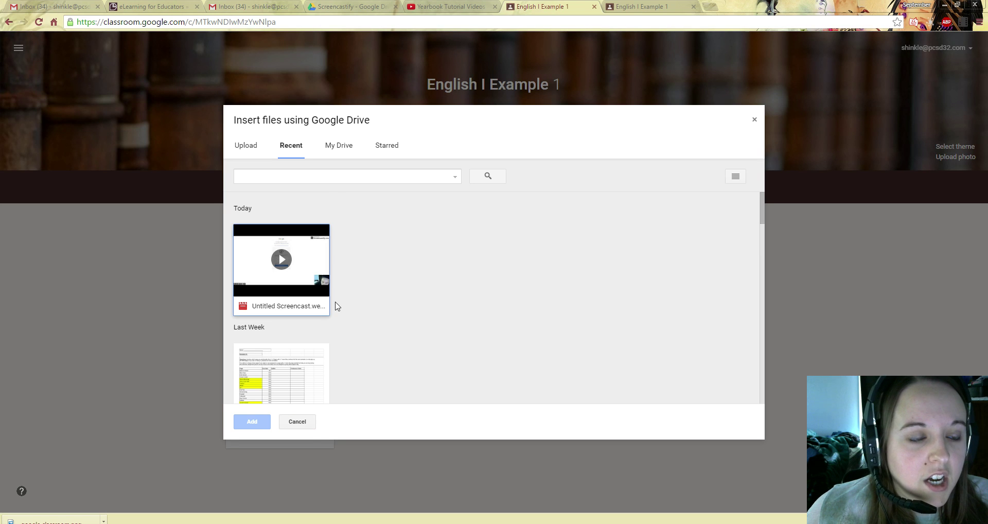
pyautogui.scroll(-4, 329, 333)
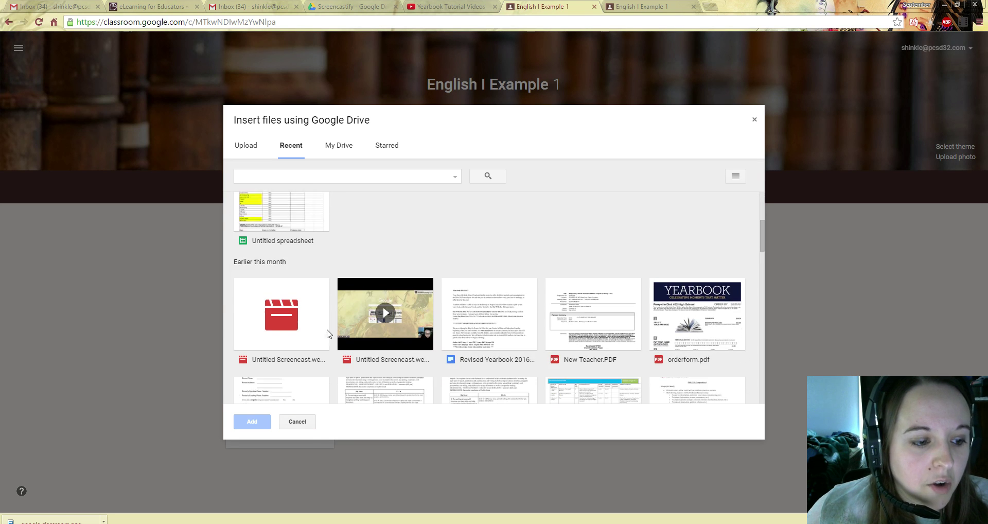
pyautogui.scroll(-1, 328, 334)
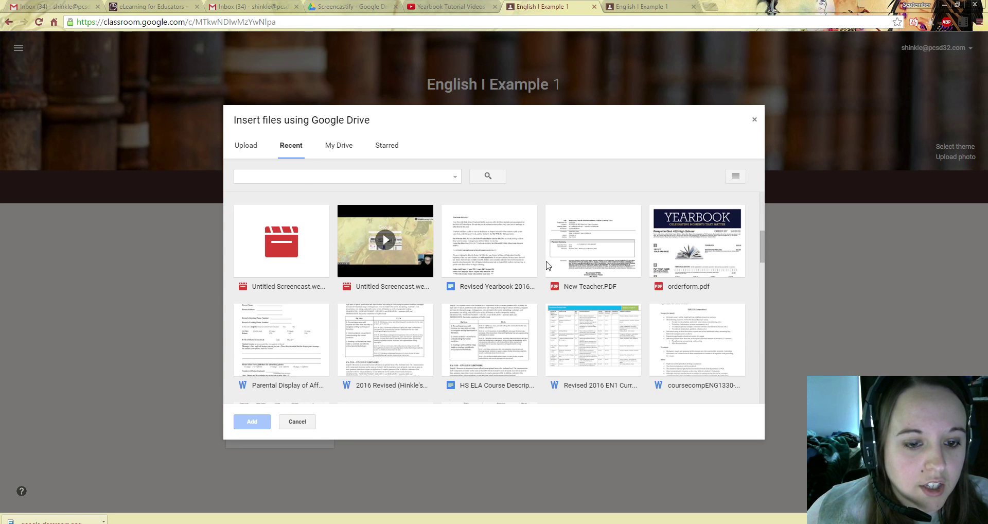
pyautogui.doubleClick(700, 245)
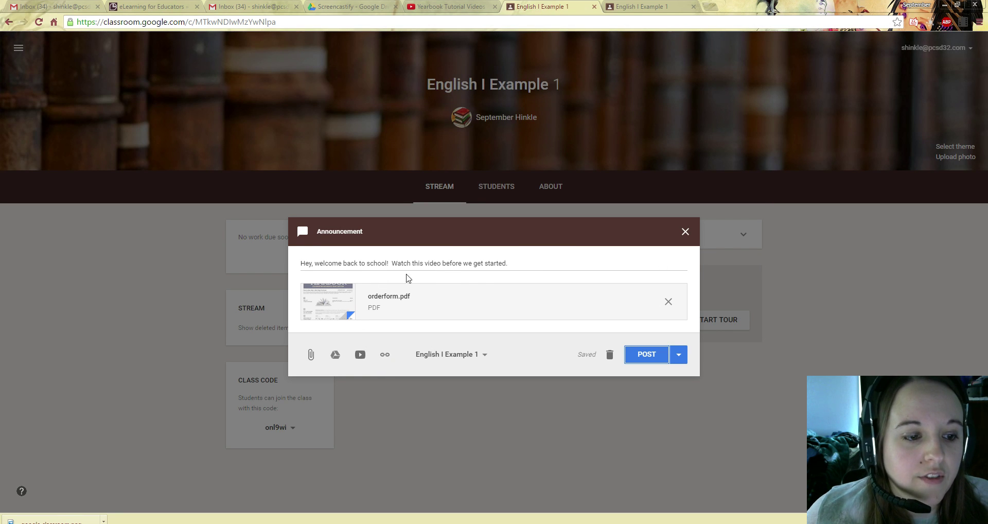
# Replace the announcement's sentence about the video with "Dont forget, order your yearbook." and post the announcement
pyautogui.moveTo(528, 262); pyautogui.dragTo(390, 264)
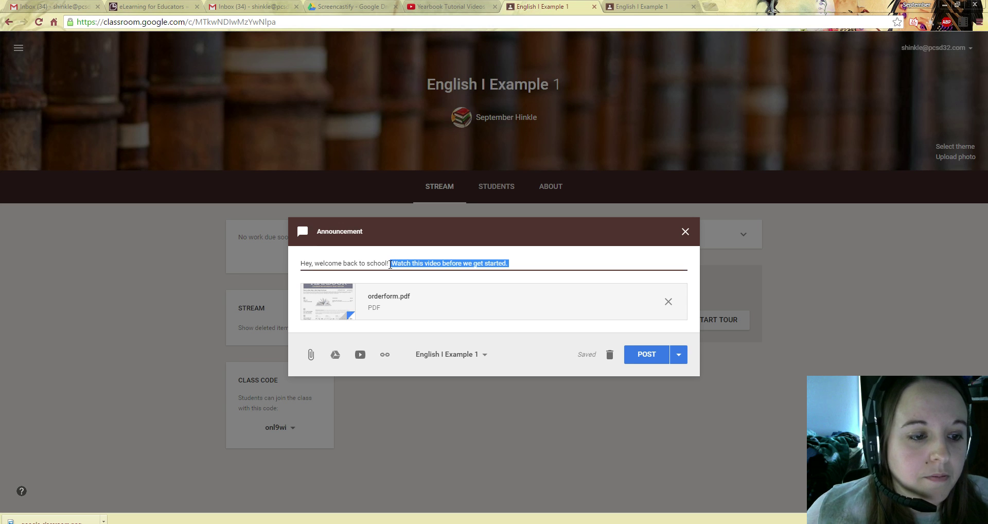
pyautogui.write('Dont forget, ')
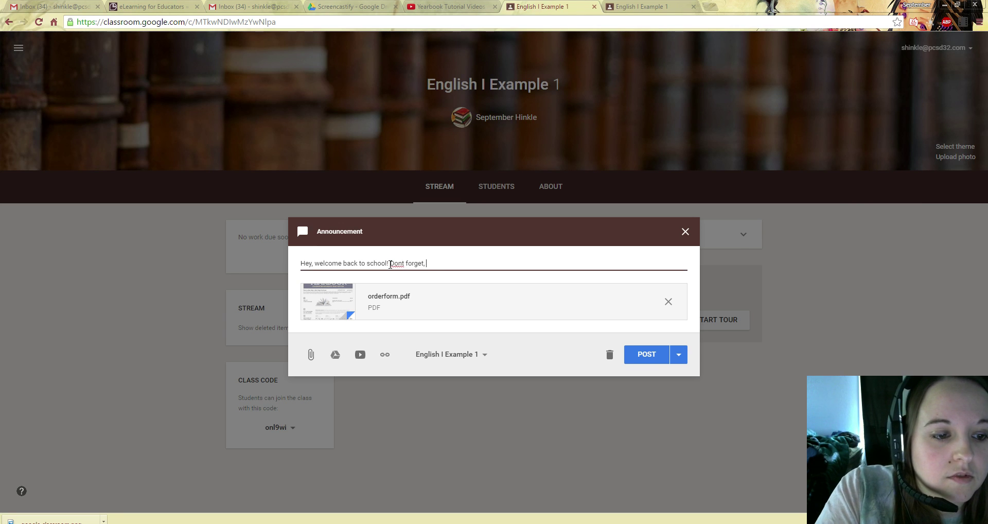
pyautogui.write('order your yearbook.')
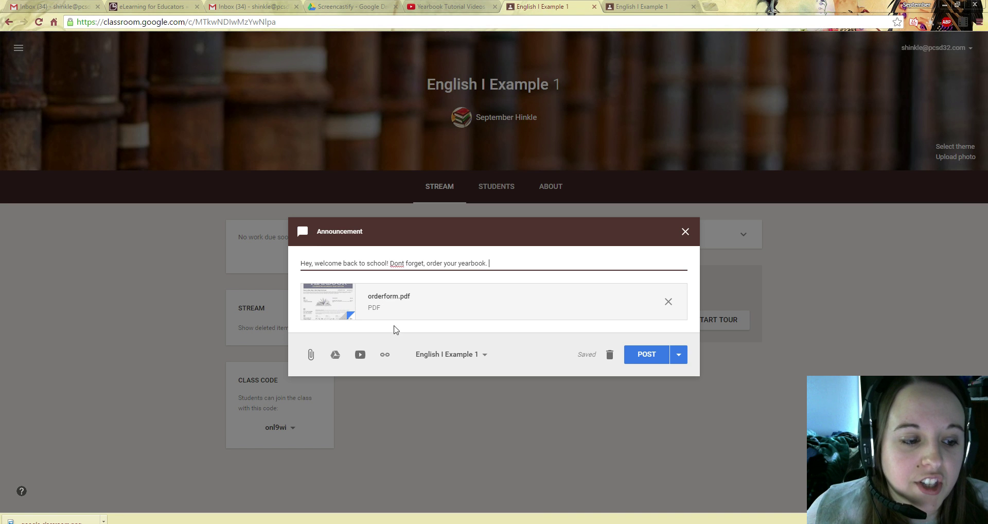
pyautogui.click(651, 360)
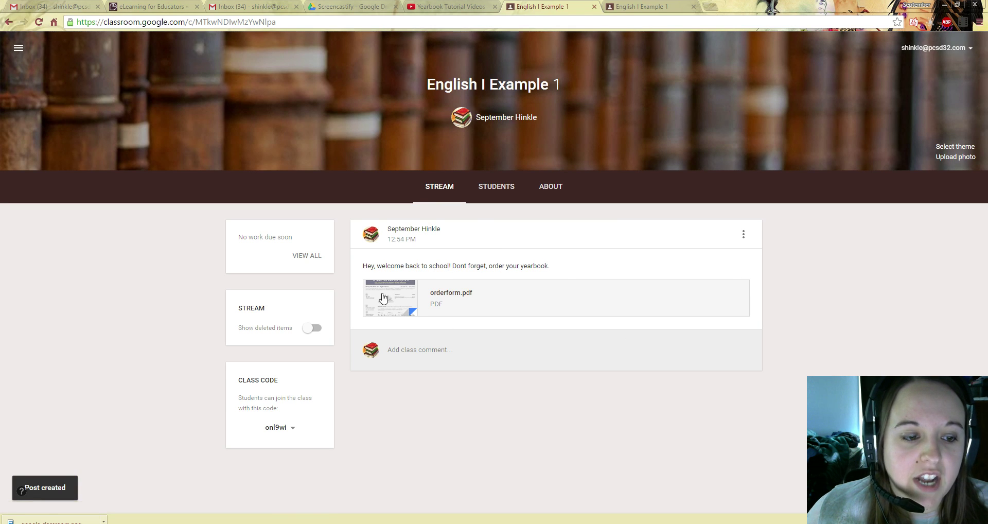
# View the posted orderform.pdf attachment, return to the class stream, and open the announcement's class comment field
pyautogui.click(456, 292)
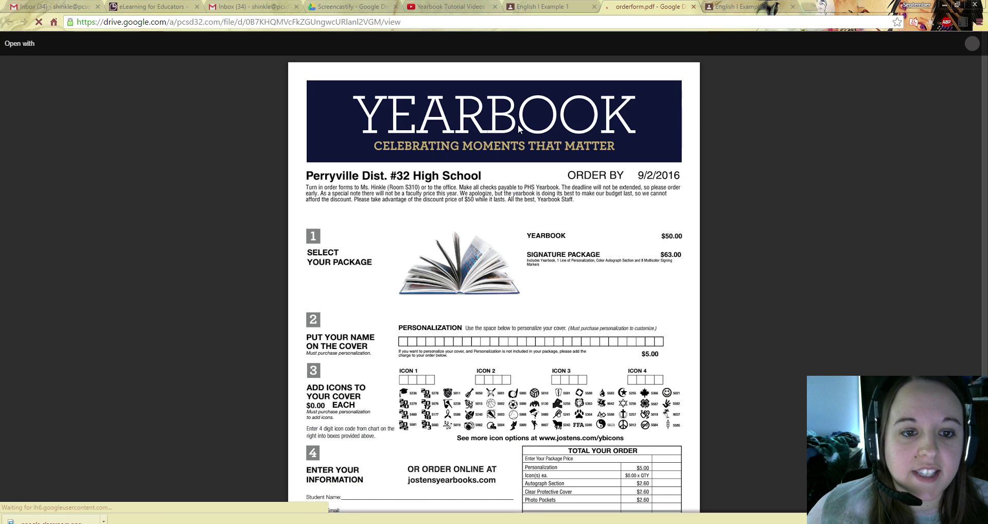
pyautogui.click(694, 7)
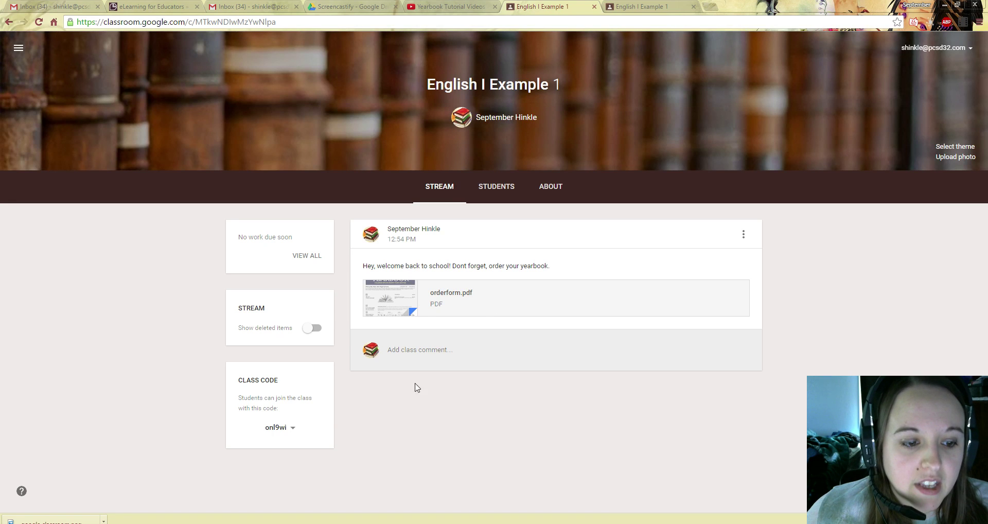
pyautogui.click(419, 352)
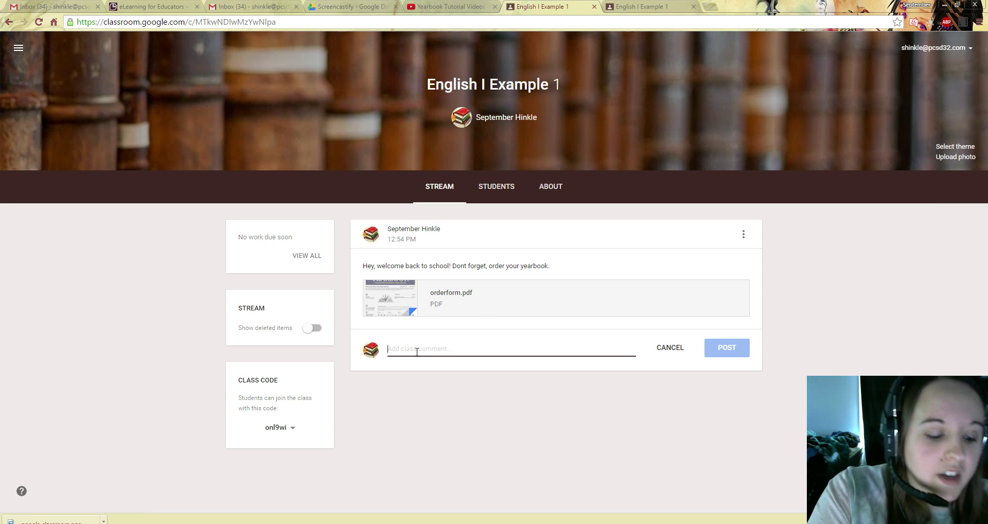
pyautogui.click(466, 458)
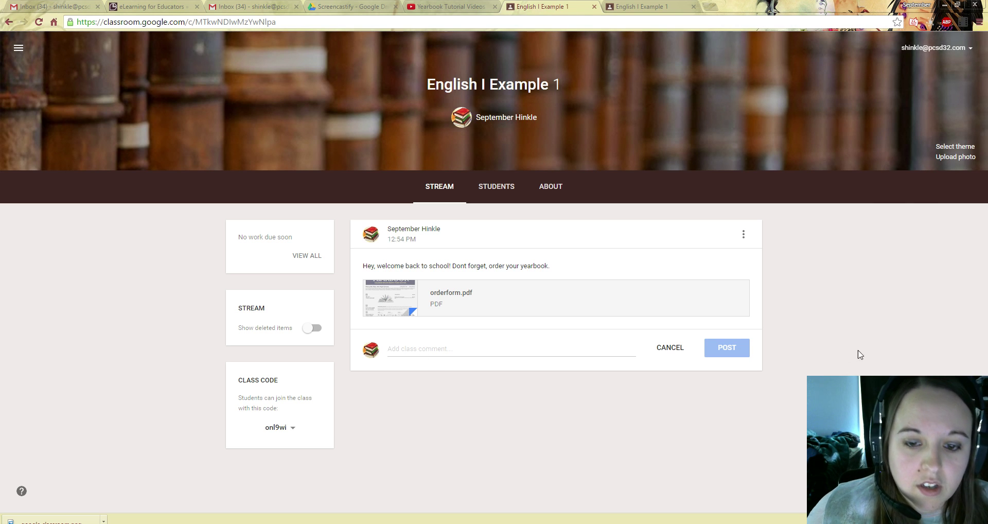
pyautogui.moveTo(961, 489)
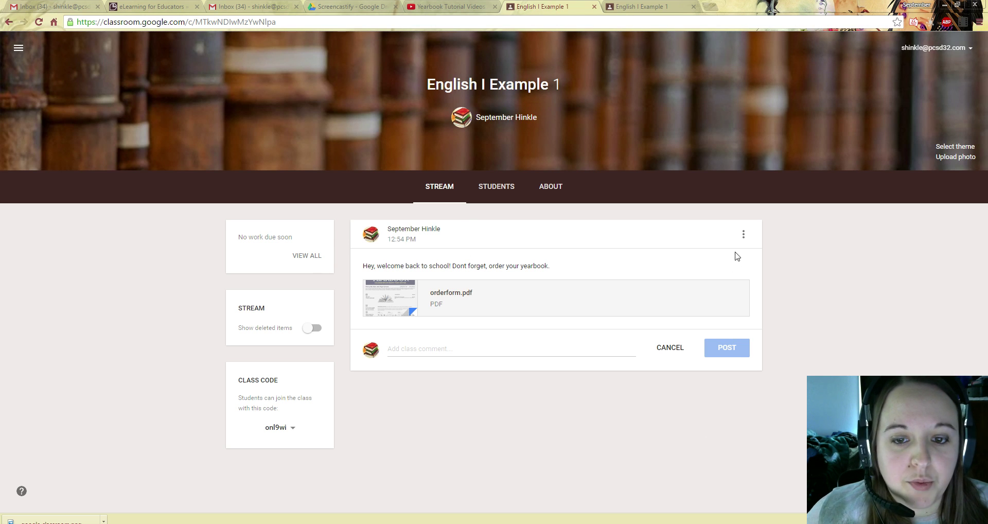
# Edit the posted announcement to correct "Dont" to "Don't" and save the change
pyautogui.click(743, 234)
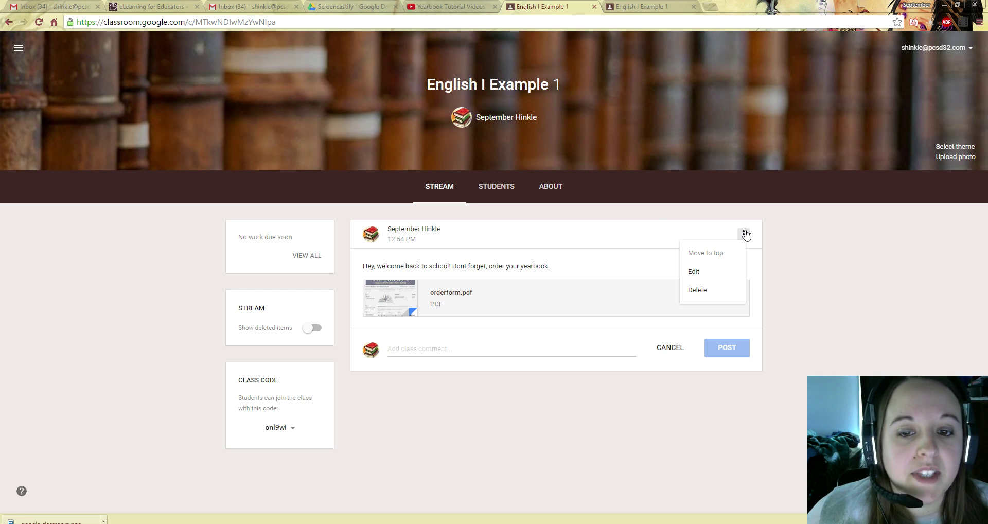
pyautogui.click(695, 273)
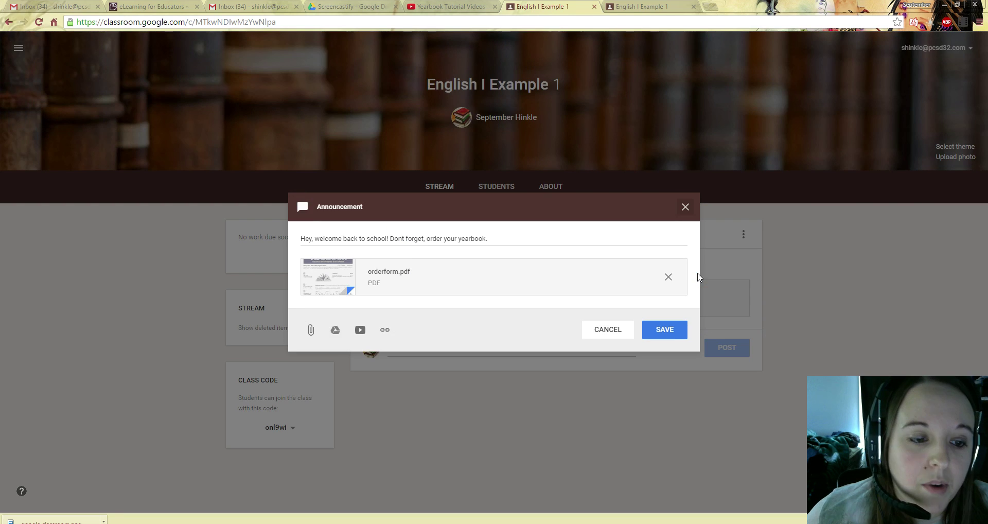
pyautogui.click(403, 238)
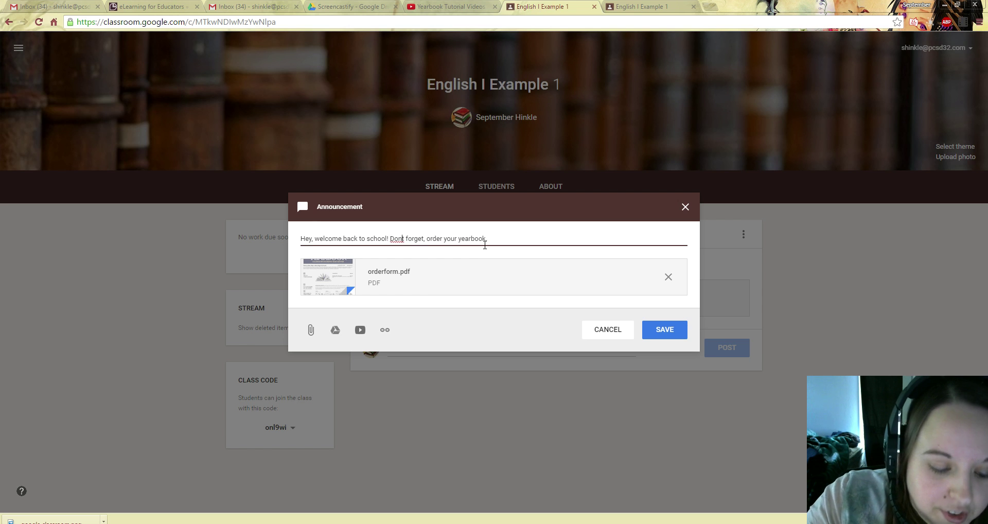
pyautogui.write("'")
pyautogui.click(661, 334)
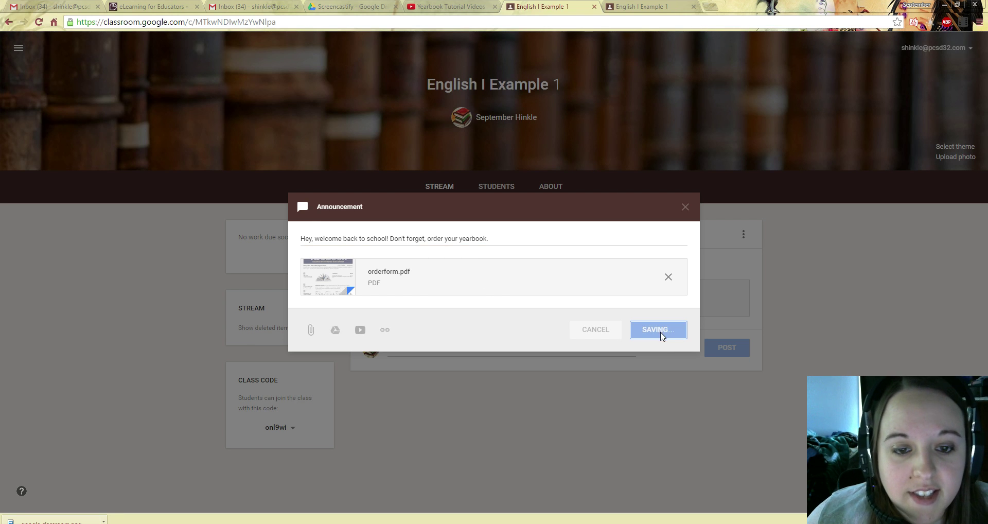
pyautogui.click(742, 234)
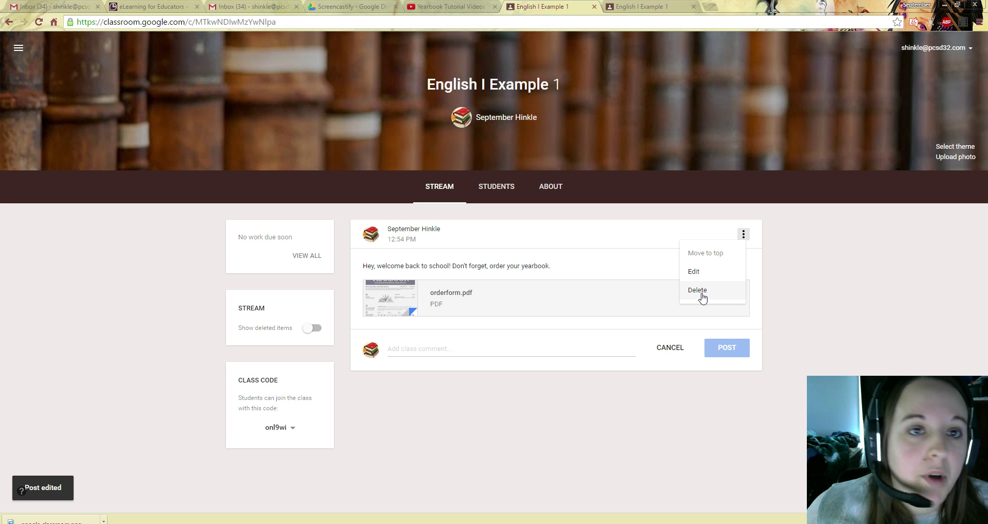
pyautogui.click(742, 235)
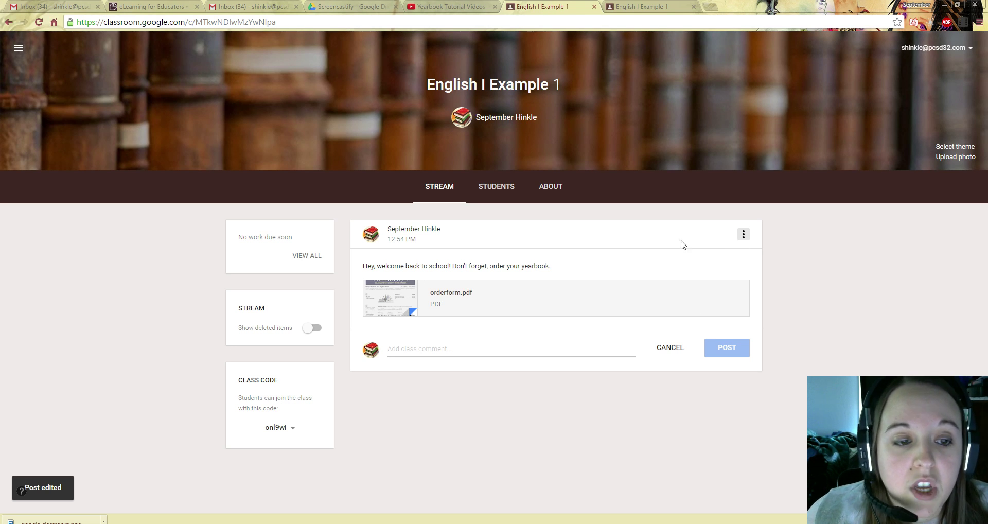
pyautogui.click(744, 236)
pyautogui.click(663, 221)
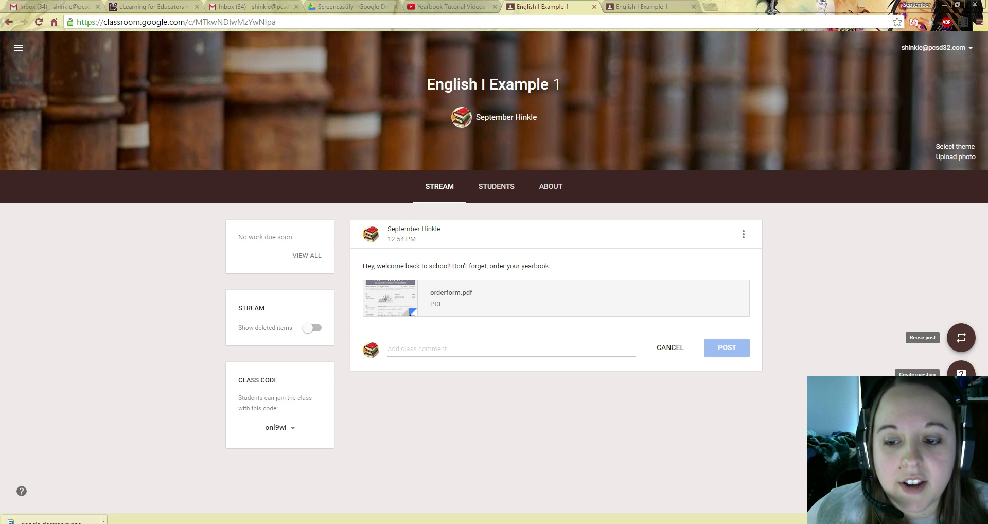
# Start a new assignment for English I Example 1 and title it "Introduction Essay"
pyautogui.click(961, 411)
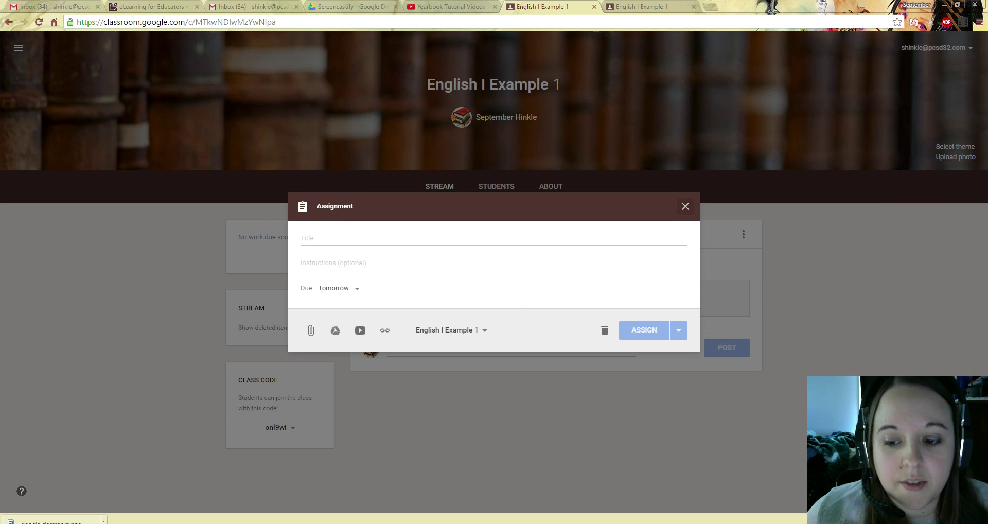
pyautogui.click(328, 238)
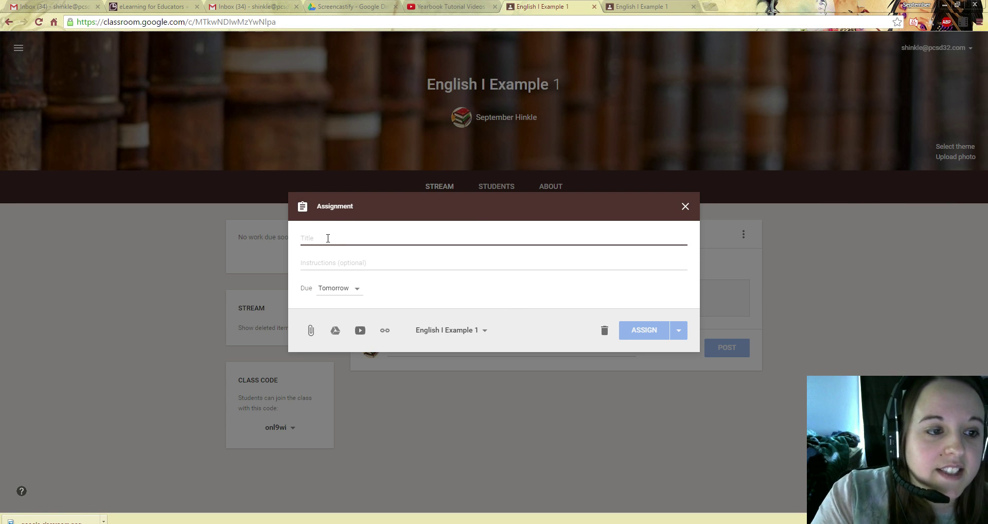
pyautogui.write('Introduc')
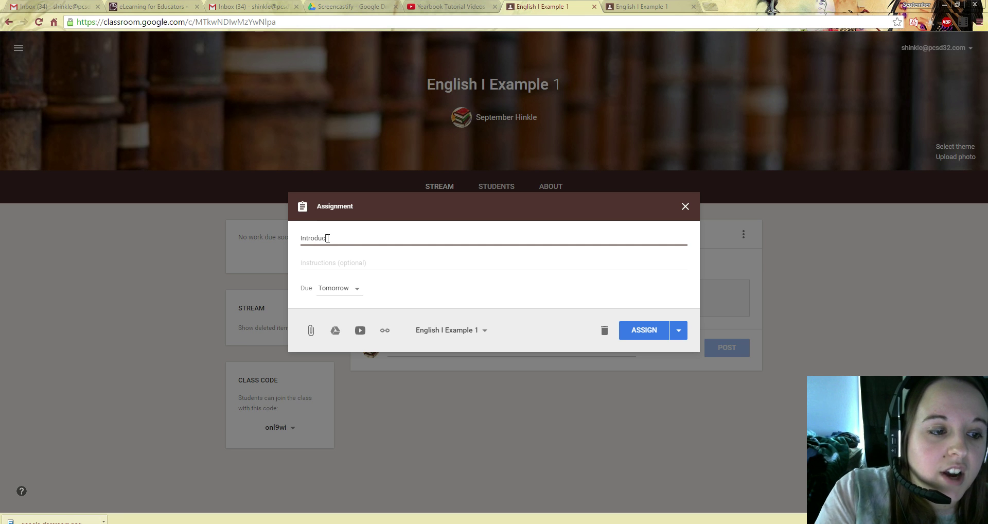
pyautogui.write('tion Essay')
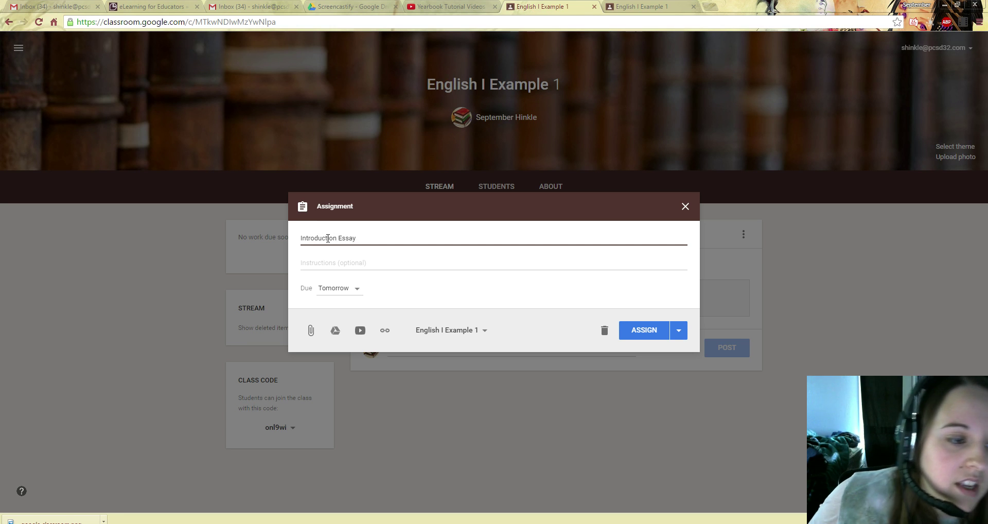
# Begin the assignment's instructions with the sentence "Type a one page essay introduction yourself to the class."
pyautogui.click(371, 261)
pyautogui.write('Ty')
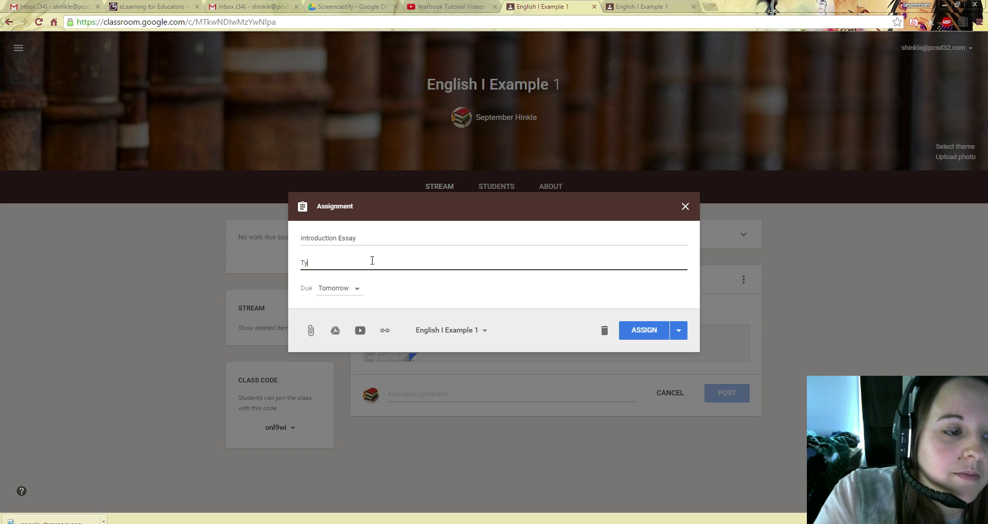
pyautogui.write('pe a one page e')
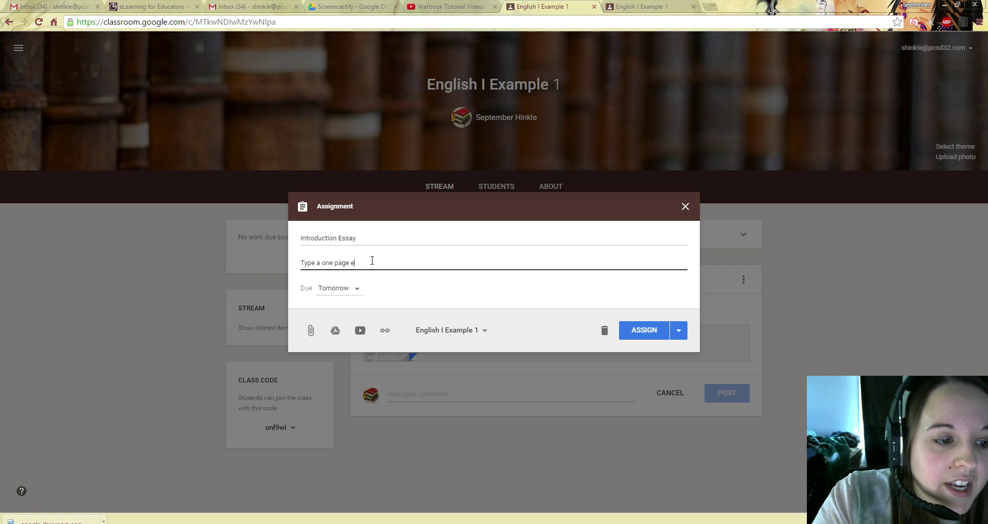
pyautogui.write('ssay introduction  ')
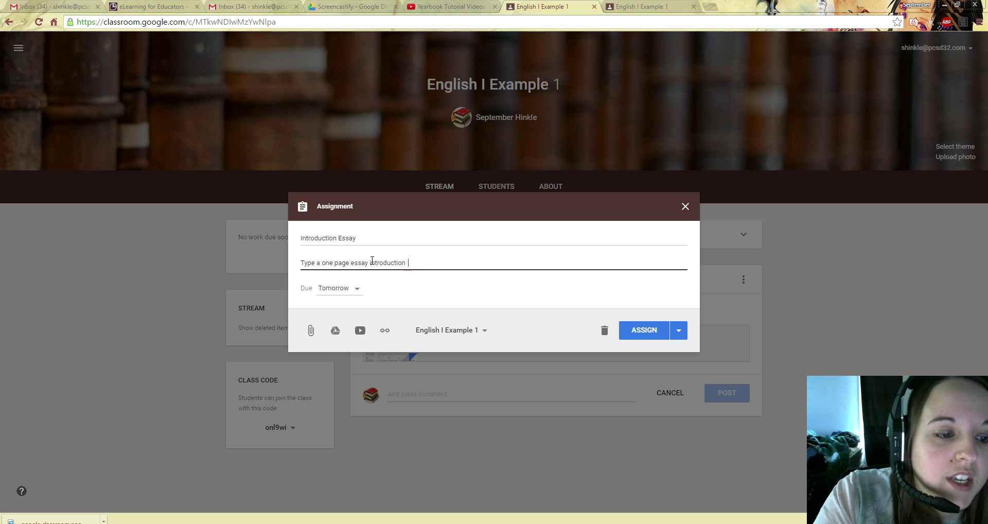
pyautogui.write('yourself to the')
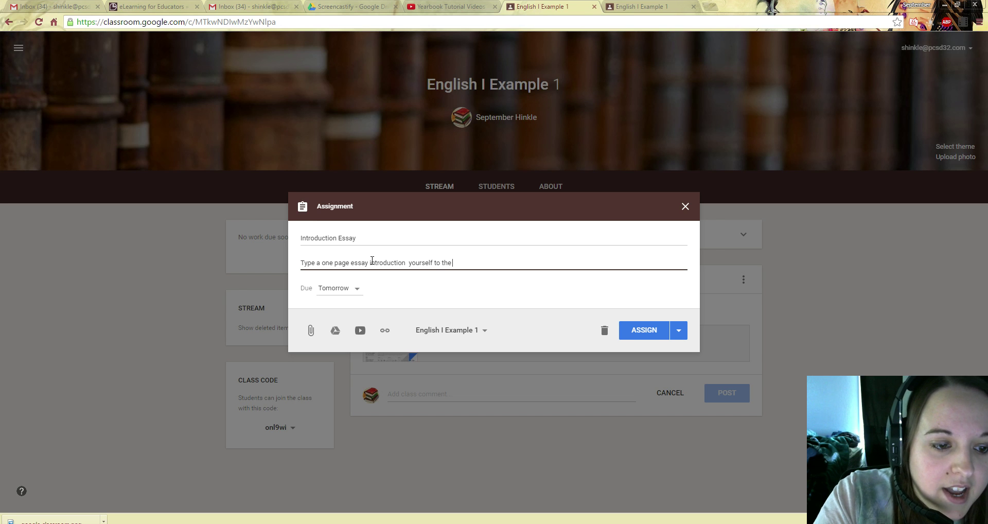
pyautogui.write(' class. Make sure t')
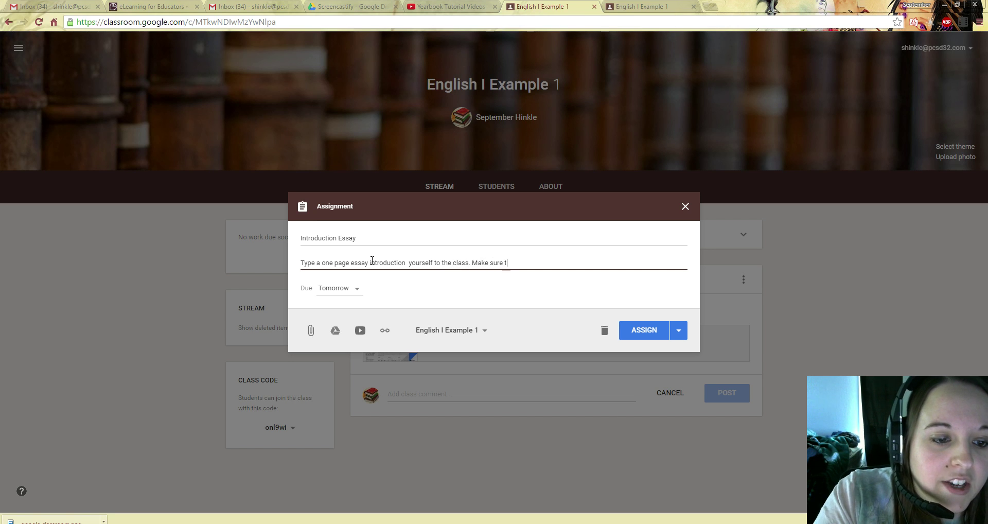
# Complete the instructions with "Make sure to tell me at least one hobby and something you are looking forward to for the school year."
pyautogui.write('o tell me')
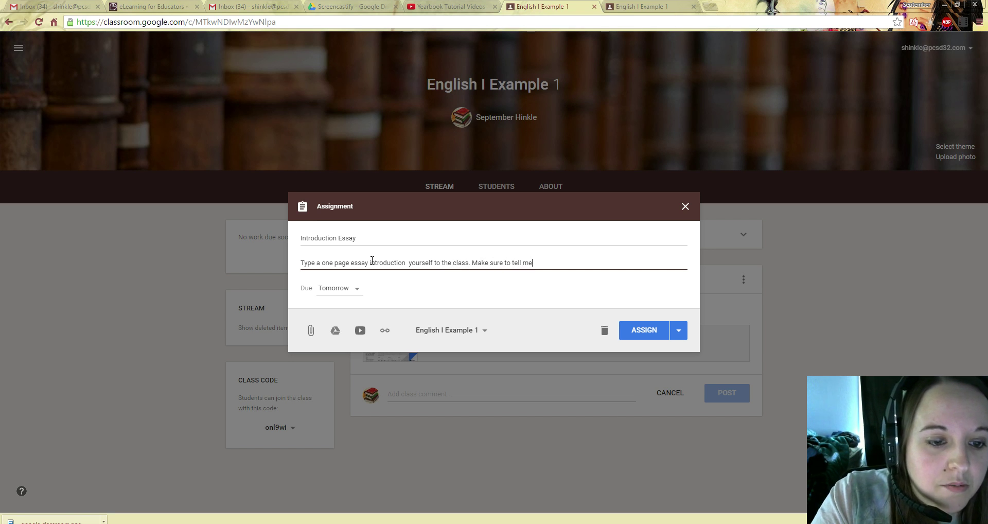
pyautogui.write(' at least one hobby')
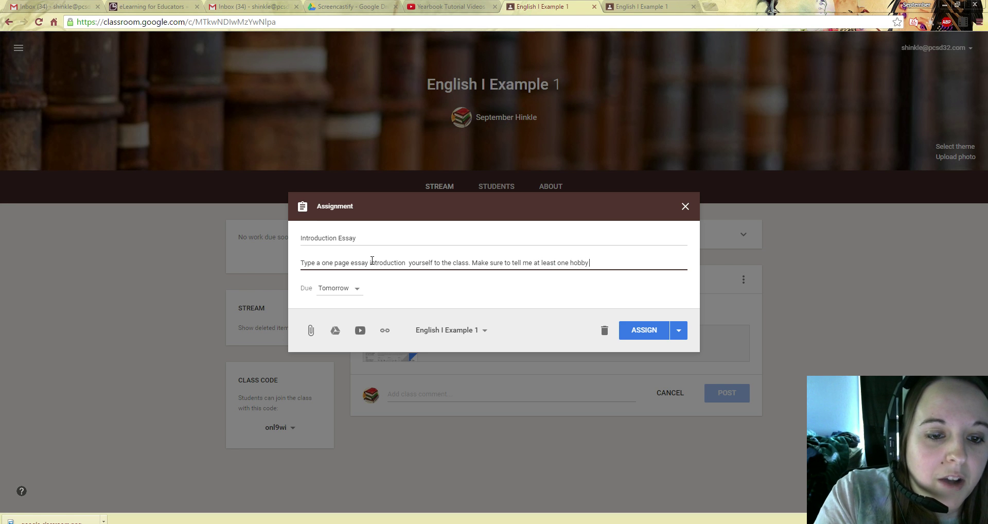
pyautogui.write(' and something you are l')
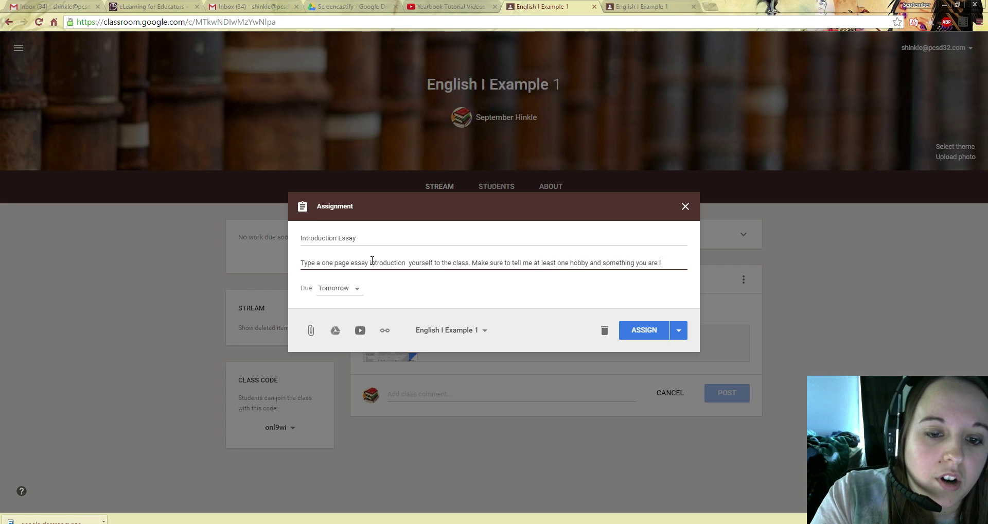
pyautogui.write('ooking for')
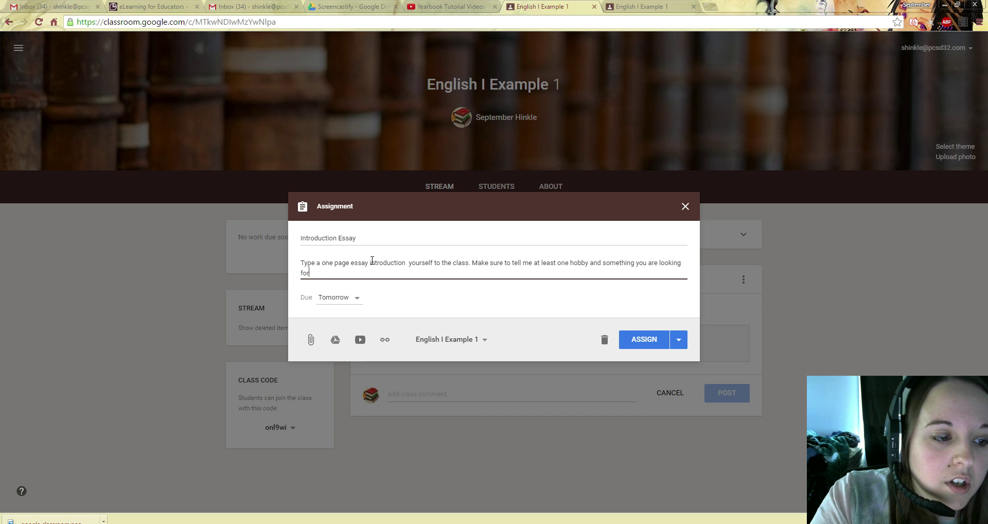
pyautogui.write('eard to ')
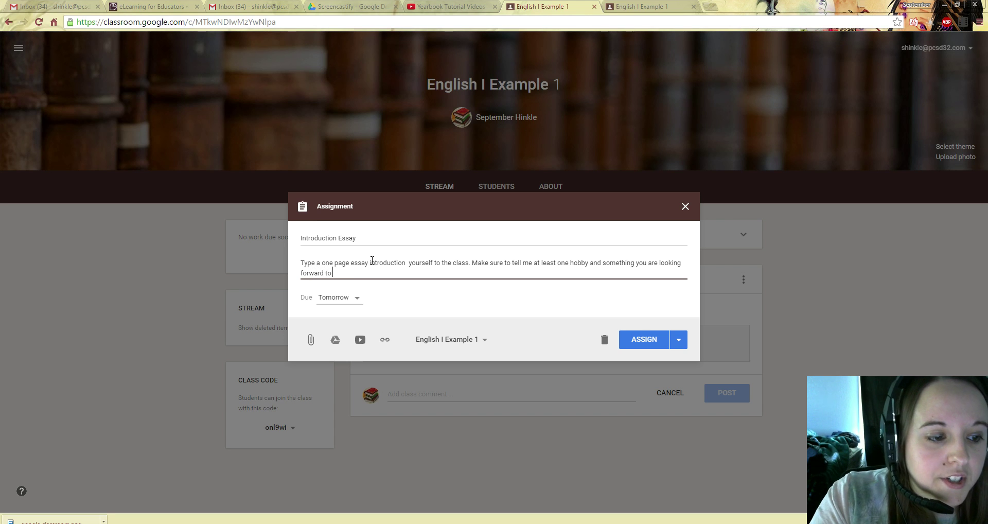
pyautogui.write('for the school')
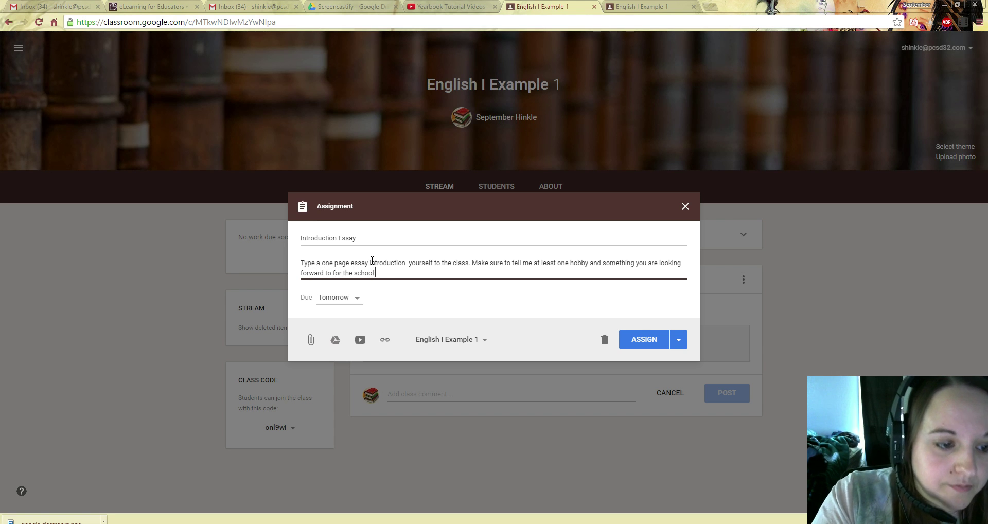
pyautogui.write(' year.')
pyautogui.click(372, 236)
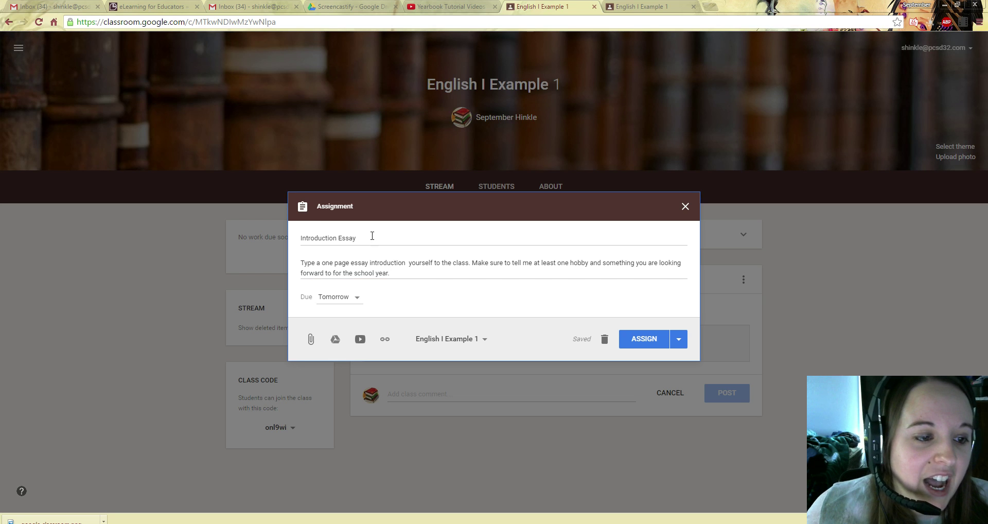
# Set the assignment's due date to Jul 29, 2016 and its due time to 9:00 AM
pyautogui.click(357, 301)
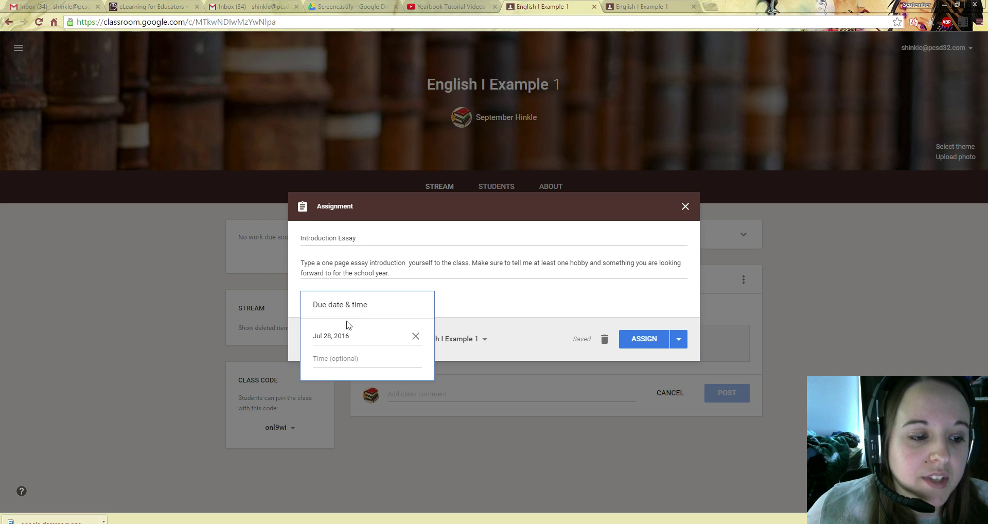
pyautogui.click(340, 339)
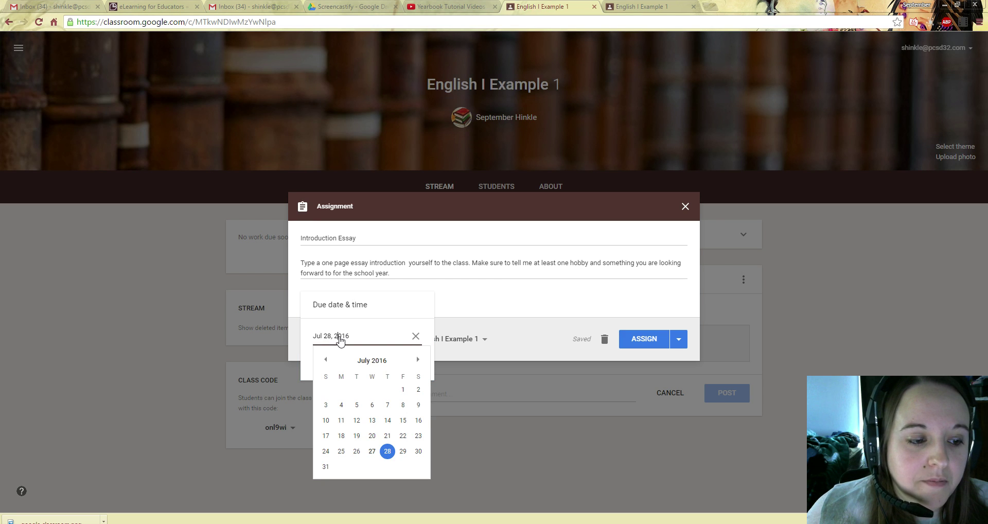
pyautogui.click(404, 453)
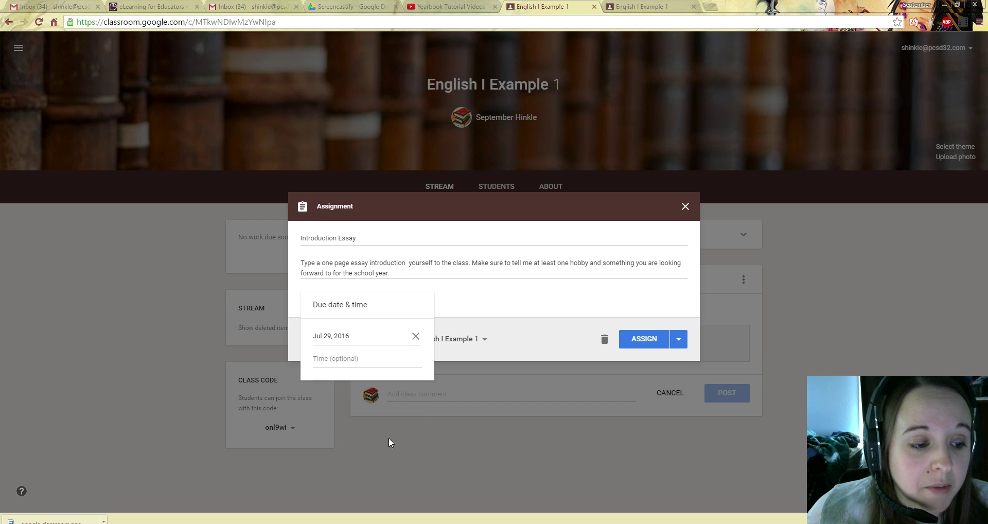
pyautogui.click(337, 359)
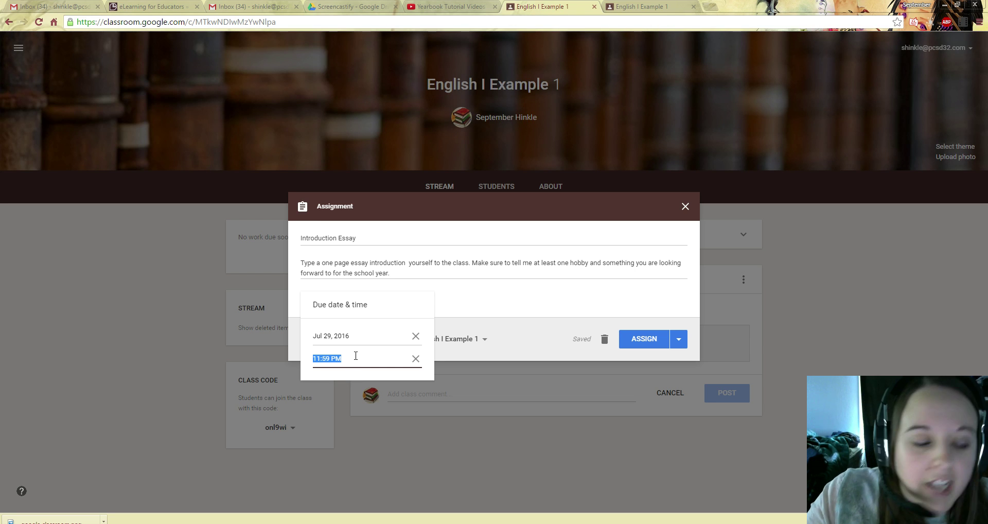
pyautogui.write('9:00 AM')
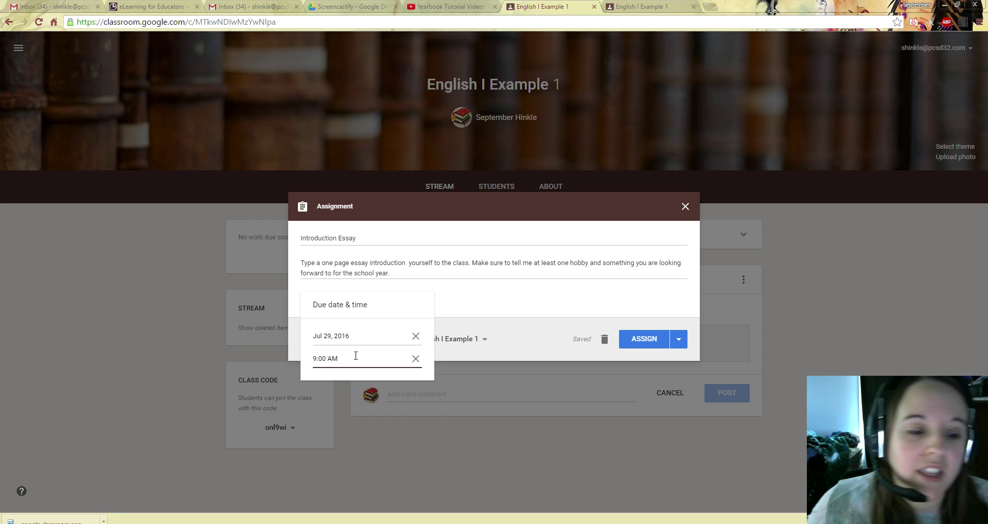
pyautogui.click(470, 305)
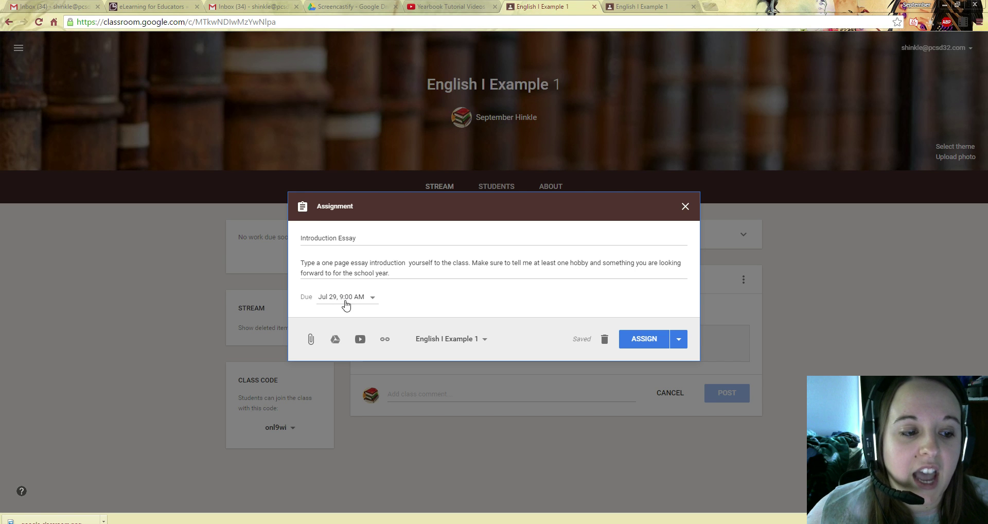
pyautogui.click(345, 302)
pyautogui.click(480, 301)
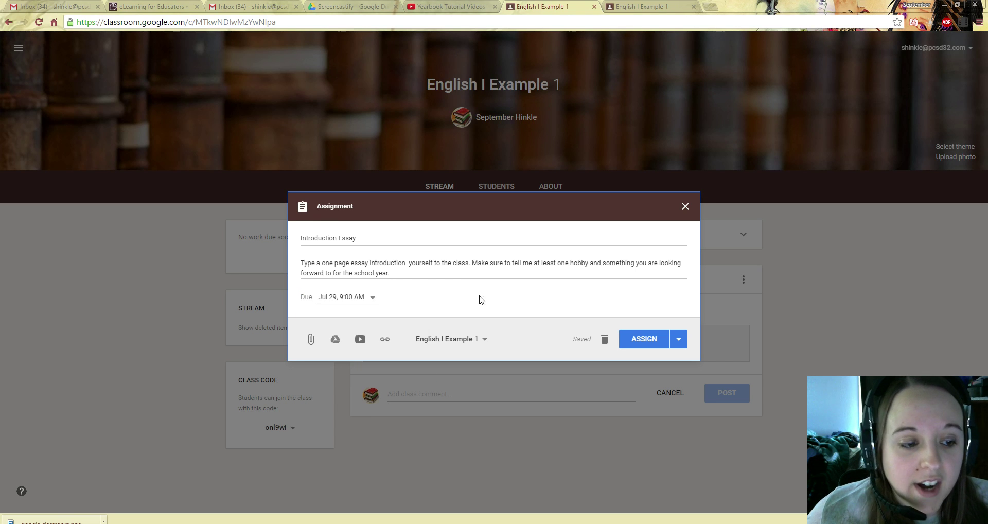
# Attach "E 4 and 5 revised" from the "College Writing: Essay 4 and 5" folder inside 2015-2016 in Google Drive
pyautogui.click(336, 341)
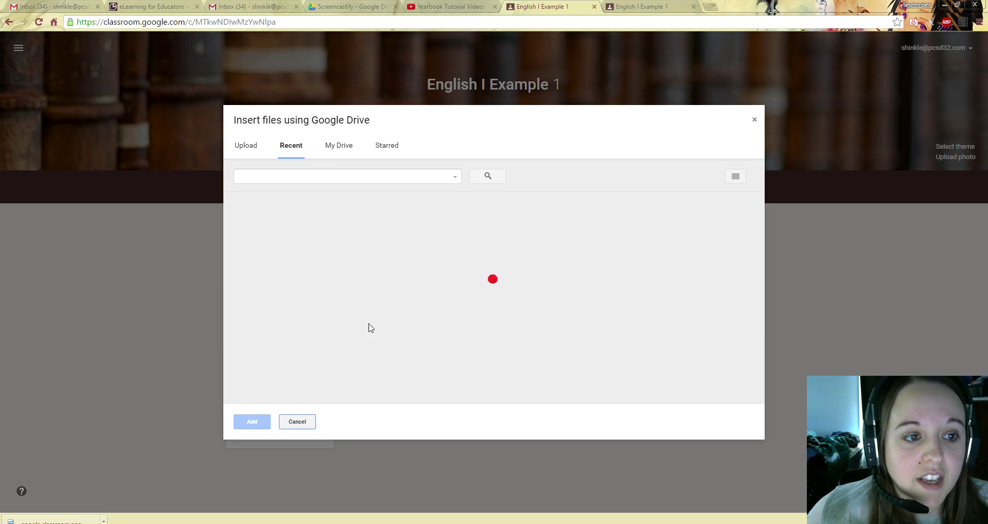
pyautogui.click(343, 146)
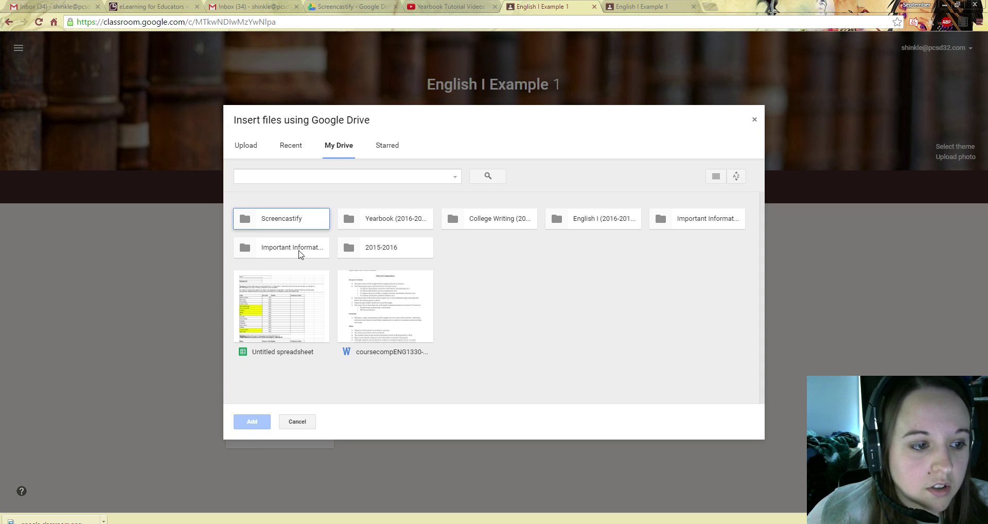
pyautogui.doubleClick(381, 249)
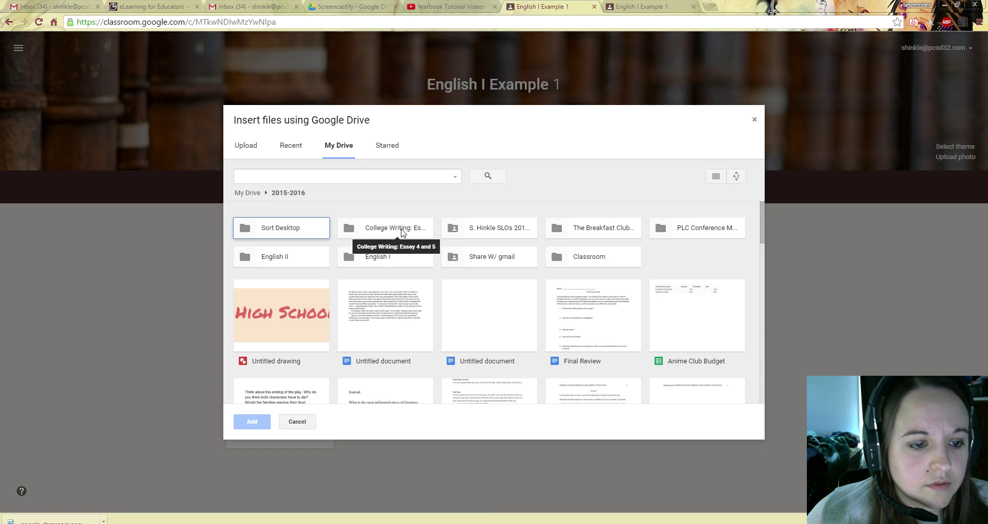
pyautogui.click(406, 227)
pyautogui.doubleClick(406, 227)
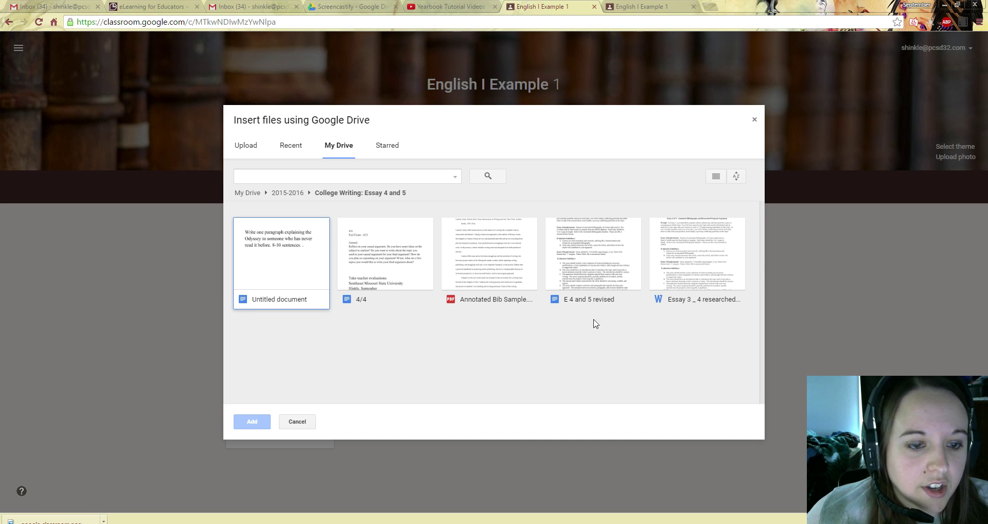
pyautogui.click(606, 269)
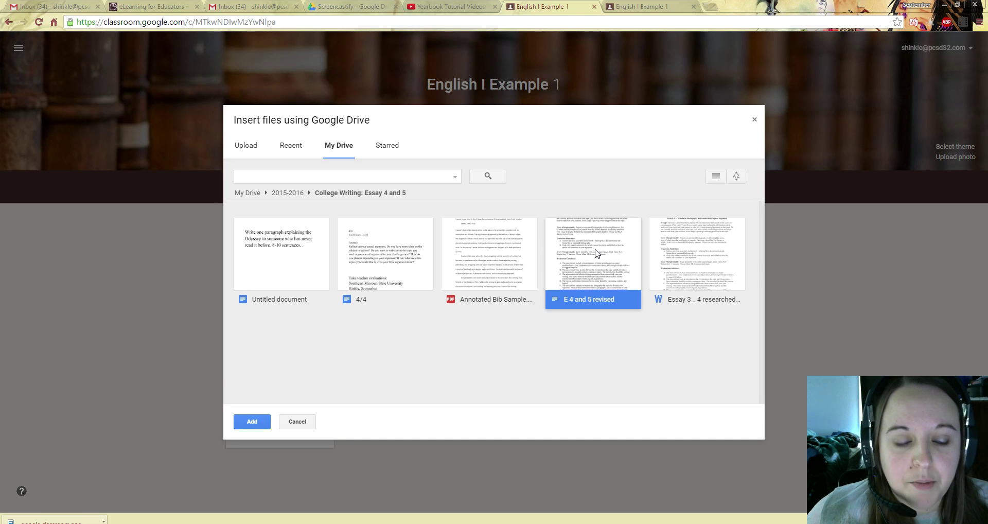
pyautogui.doubleClick(595, 253)
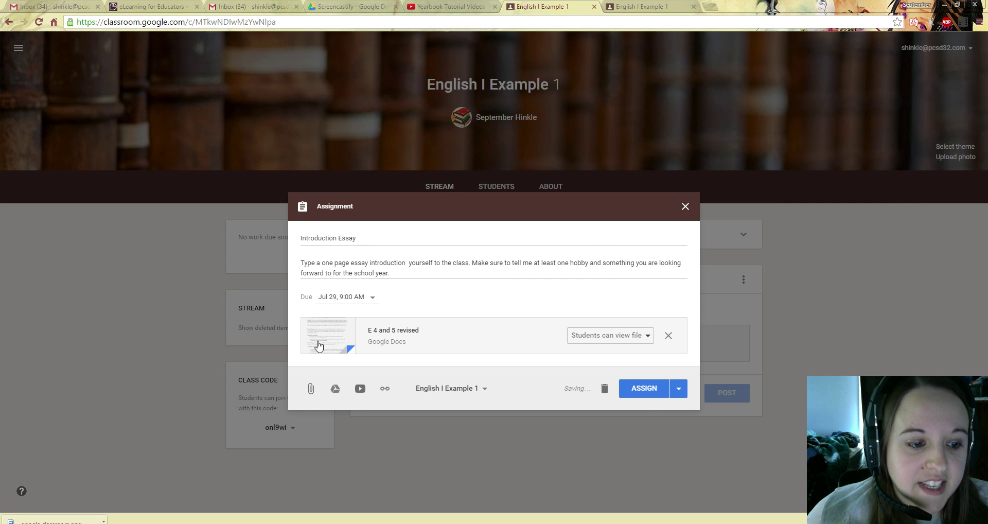
# Set the attached document's access to "Students can view file" and assign the Introduction Essay to the class
pyautogui.click(638, 341)
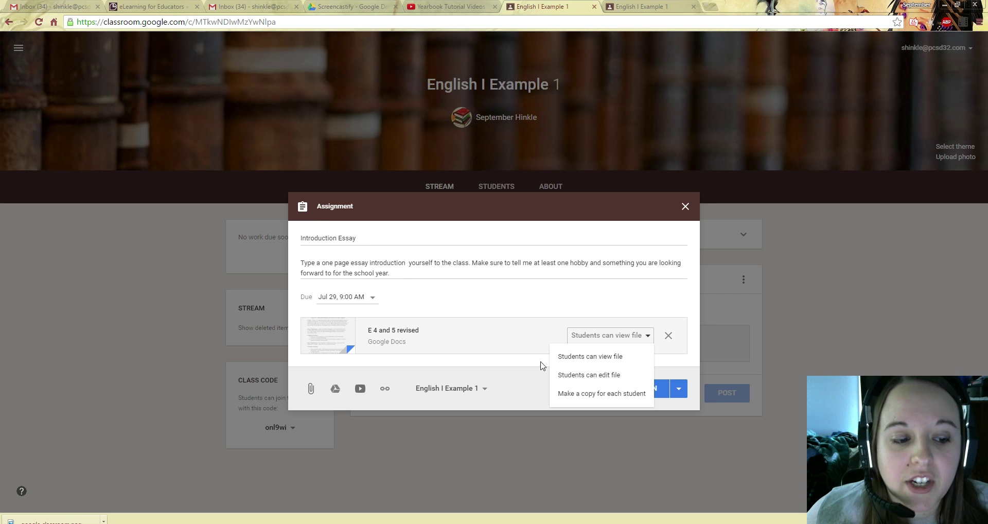
pyautogui.click(596, 359)
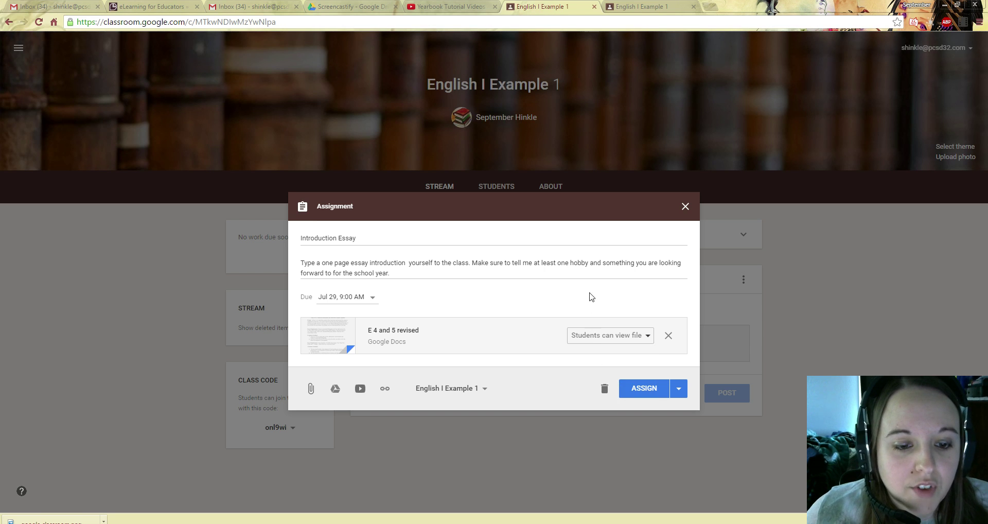
pyautogui.click(645, 390)
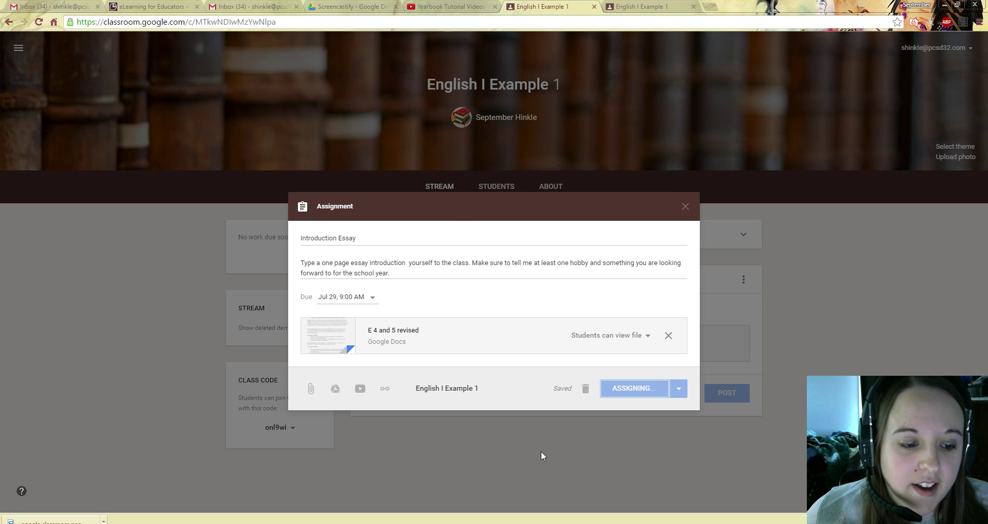
# Check the new assignment in the stream, view the class's full list of work to review, and return to the stream
pyautogui.scroll(-2, 535, 441)
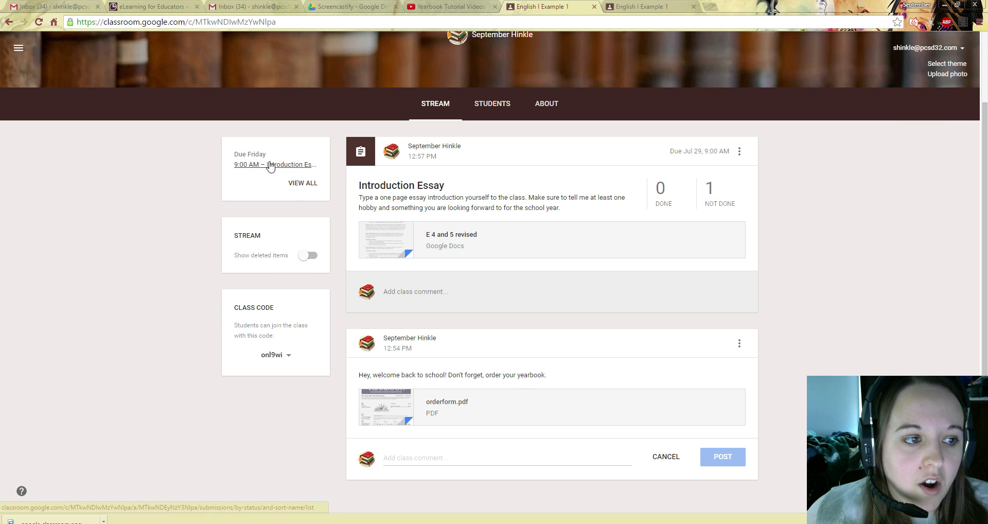
pyautogui.click(303, 185)
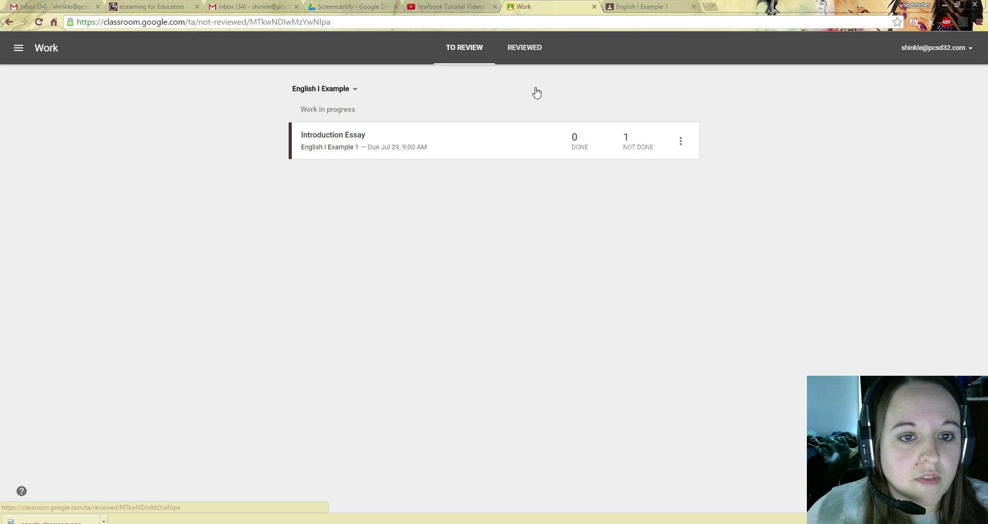
pyautogui.click(9, 22)
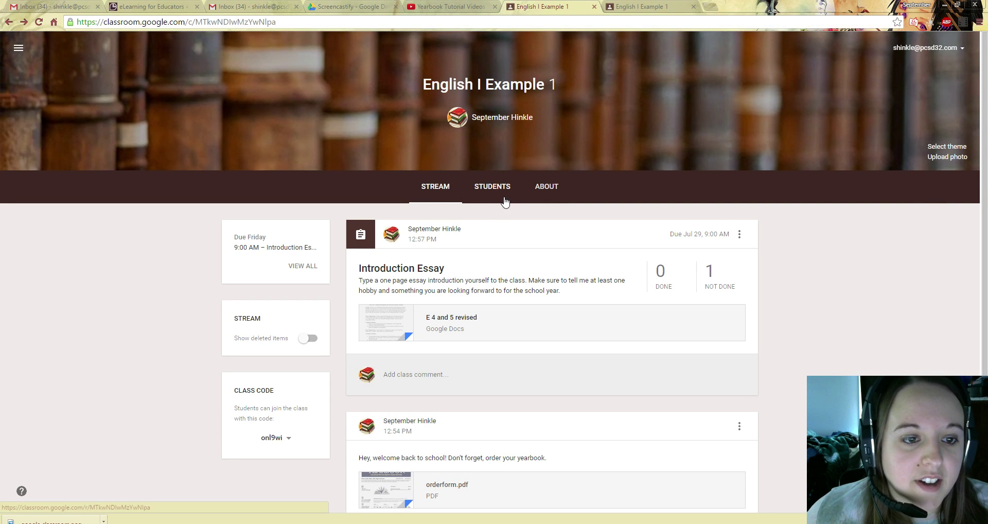
# View the class's student roster and return to the class stream
pyautogui.click(487, 192)
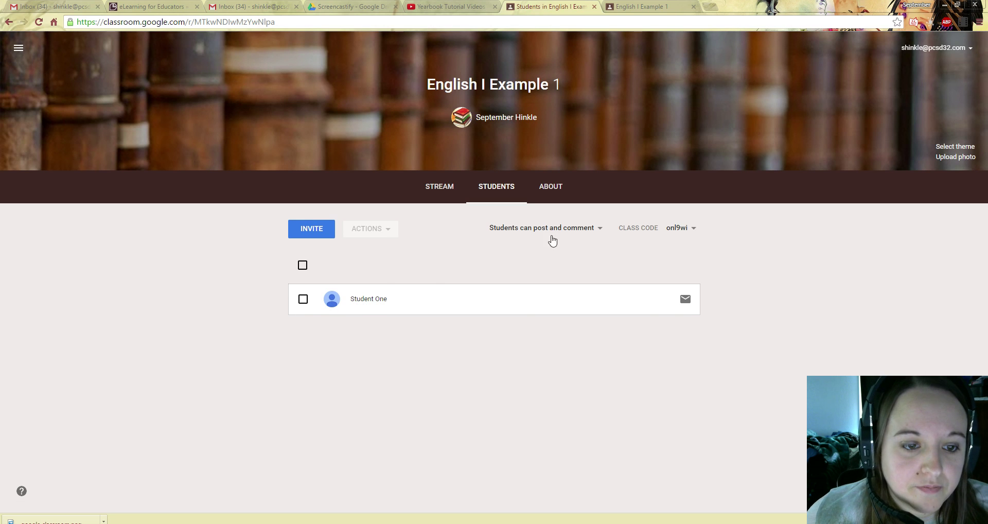
pyautogui.doubleClick(303, 300)
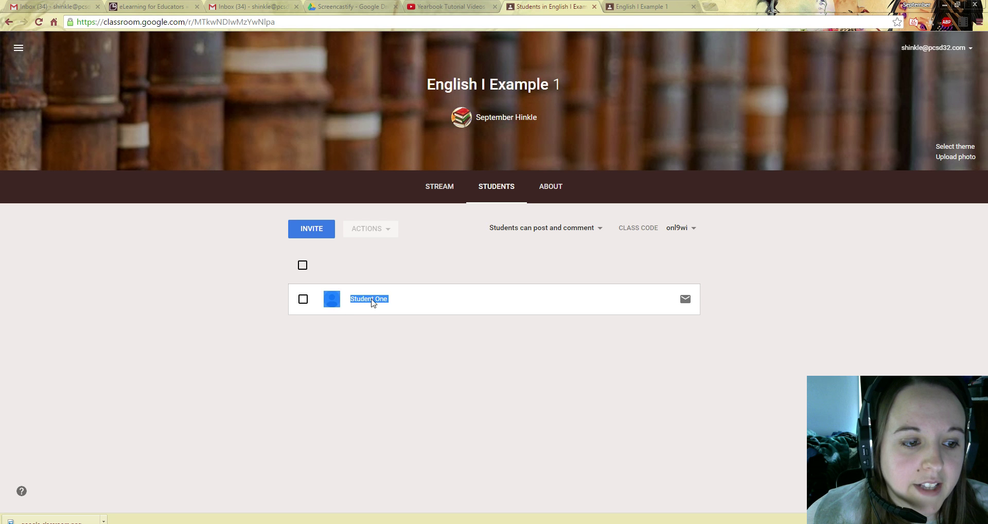
pyautogui.click(451, 303)
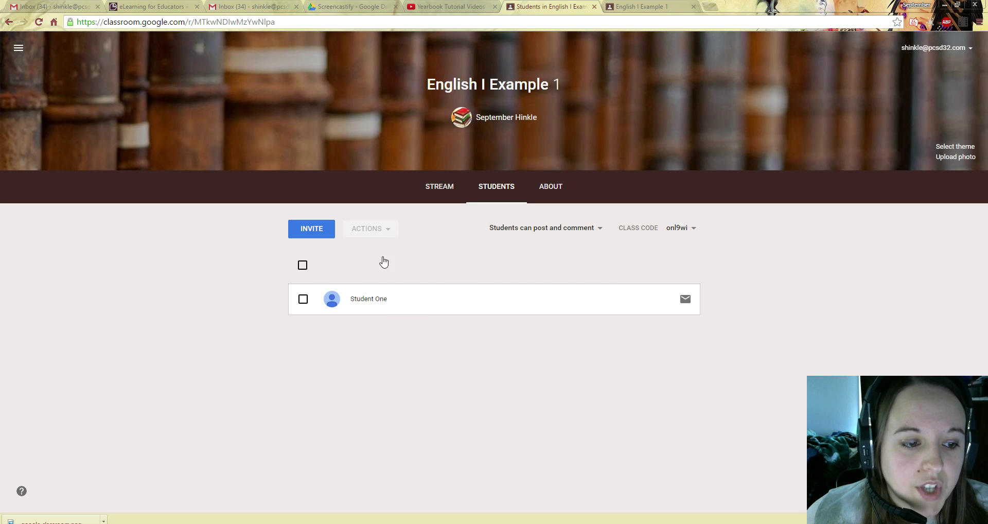
pyautogui.click(446, 193)
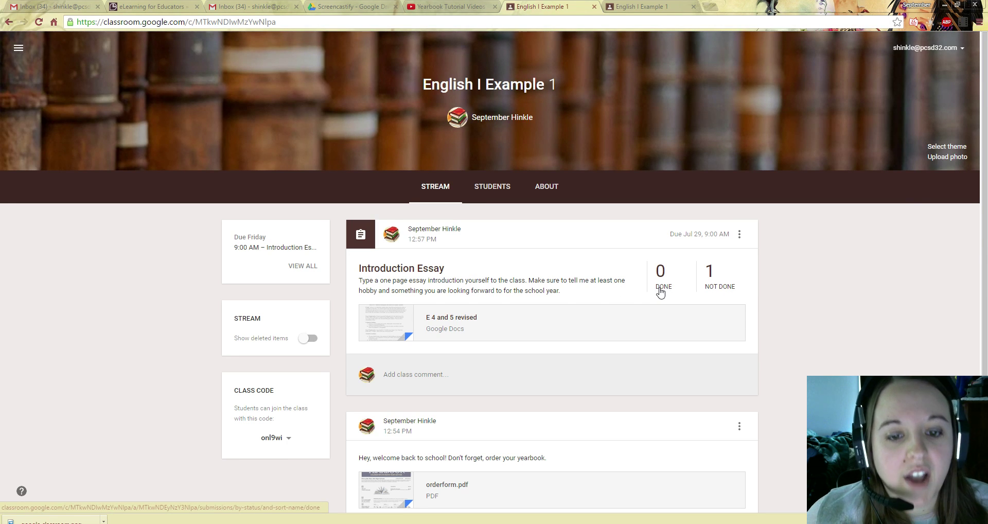
# Check who has not done the Introduction Essay, and change the assignment's due date to Jul 27, 2016
pyautogui.click(711, 282)
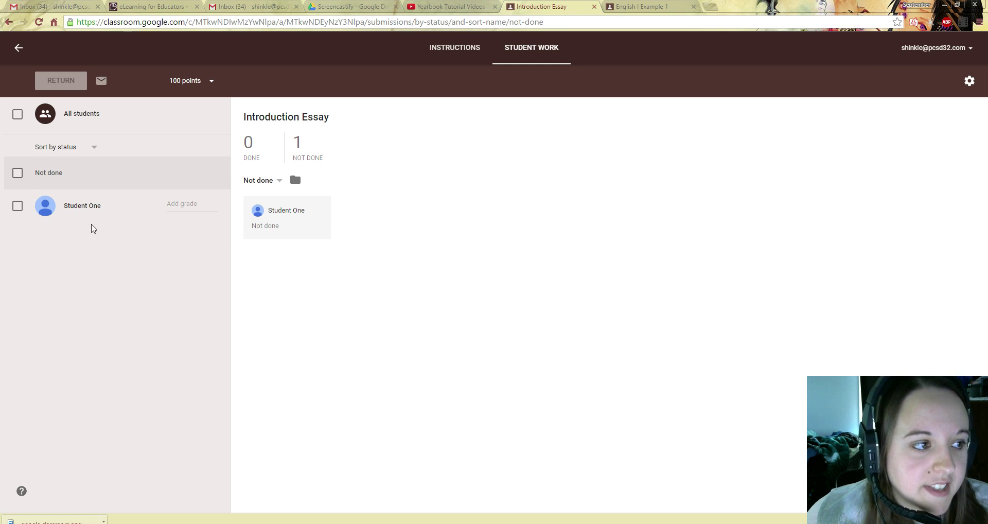
pyautogui.click(18, 47)
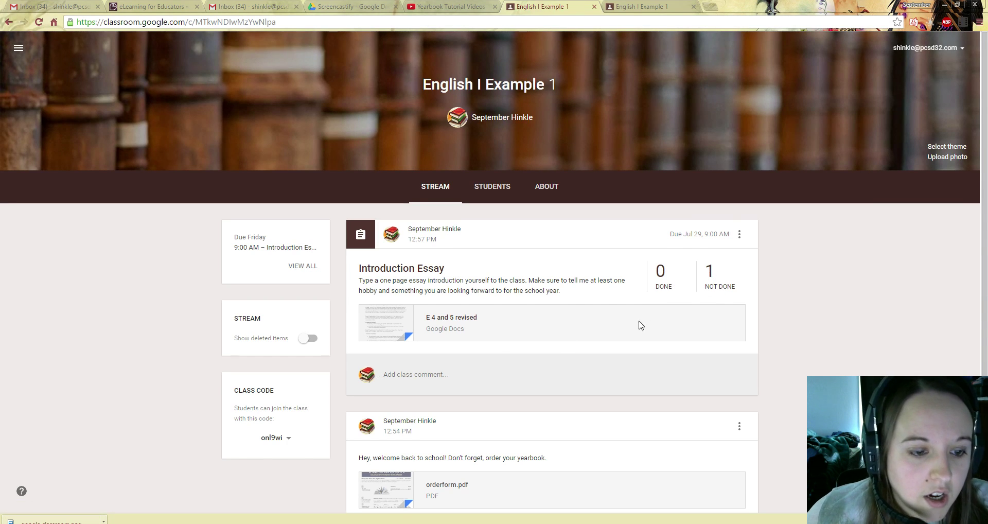
pyautogui.click(740, 234)
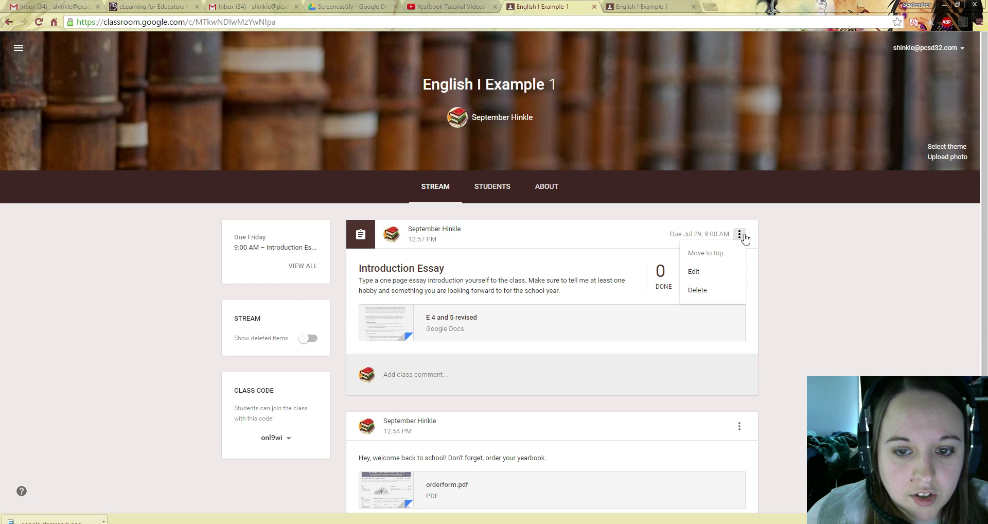
pyautogui.click(707, 273)
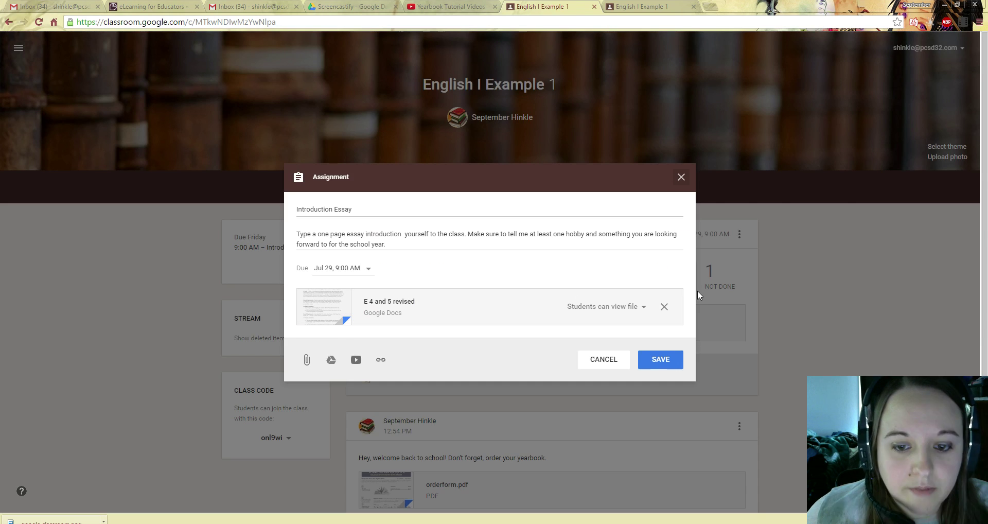
pyautogui.click(337, 269)
pyautogui.click(328, 309)
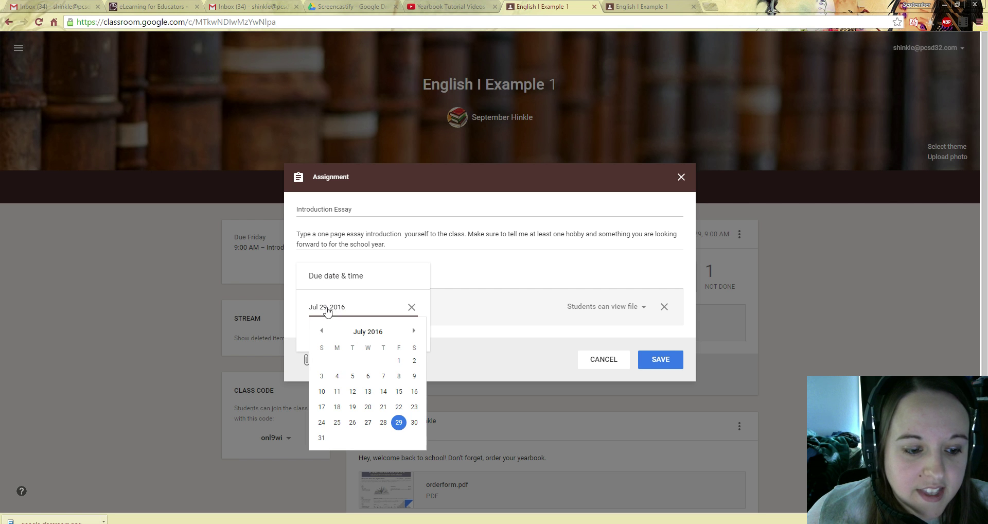
pyautogui.click(368, 422)
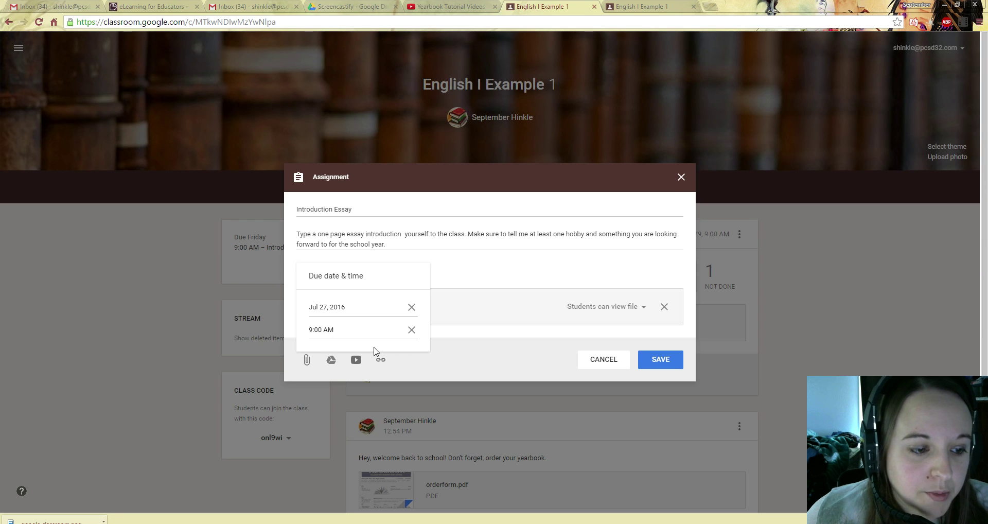
pyautogui.click(670, 355)
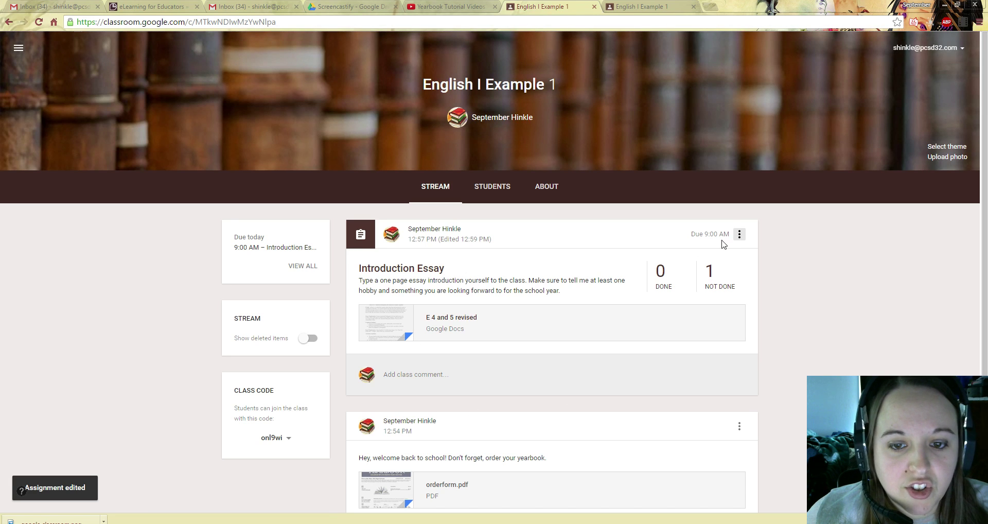
# Enter a grade of 0 for the student who has not done the Introduction Essay
pyautogui.click(718, 285)
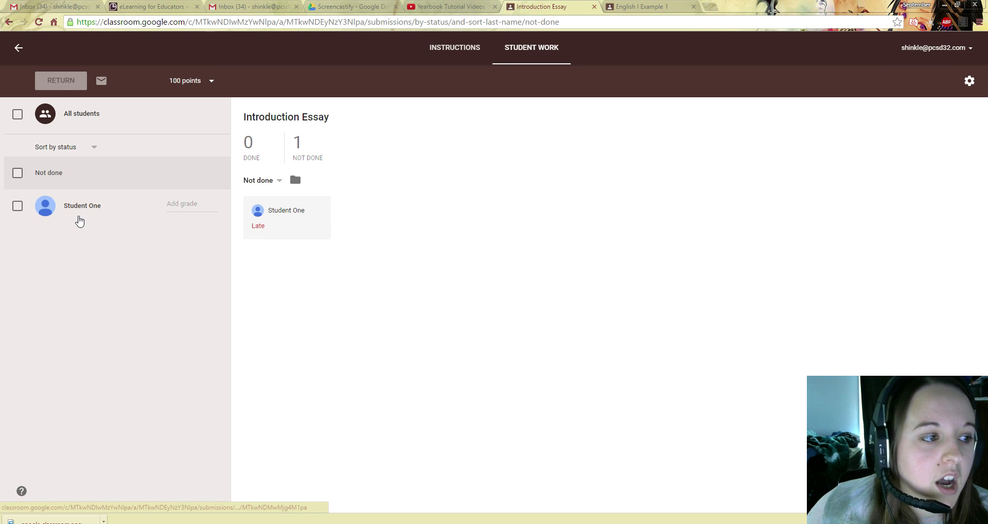
pyautogui.click(181, 202)
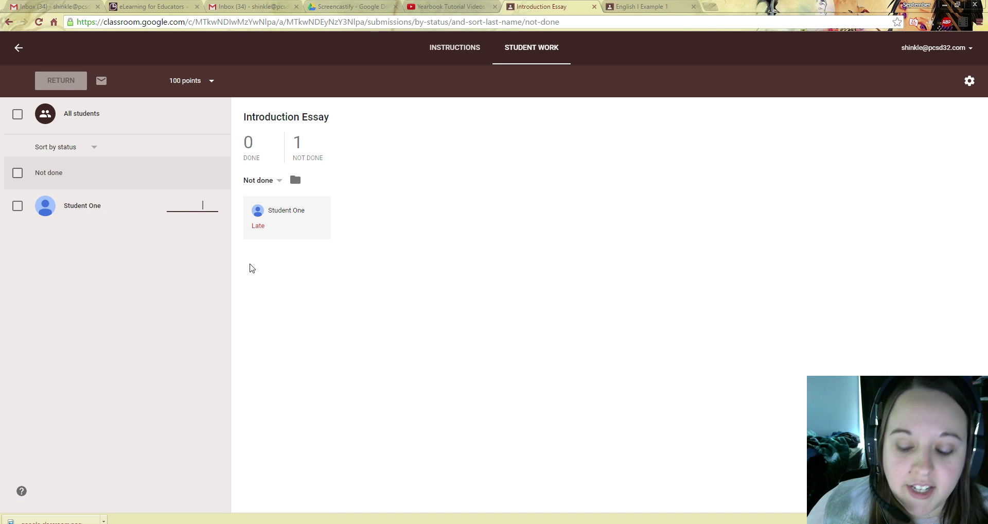
pyautogui.write('0')
pyautogui.click(318, 318)
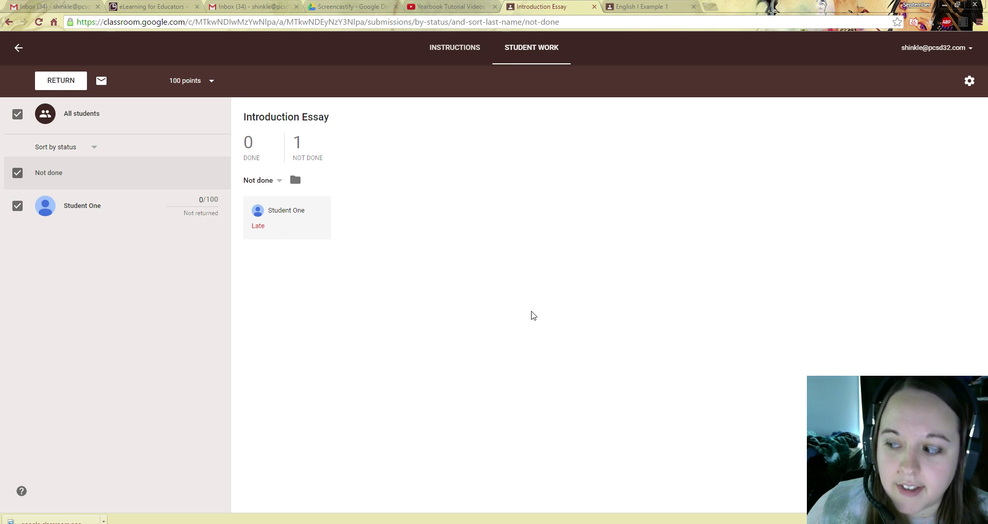
pyautogui.click(94, 148)
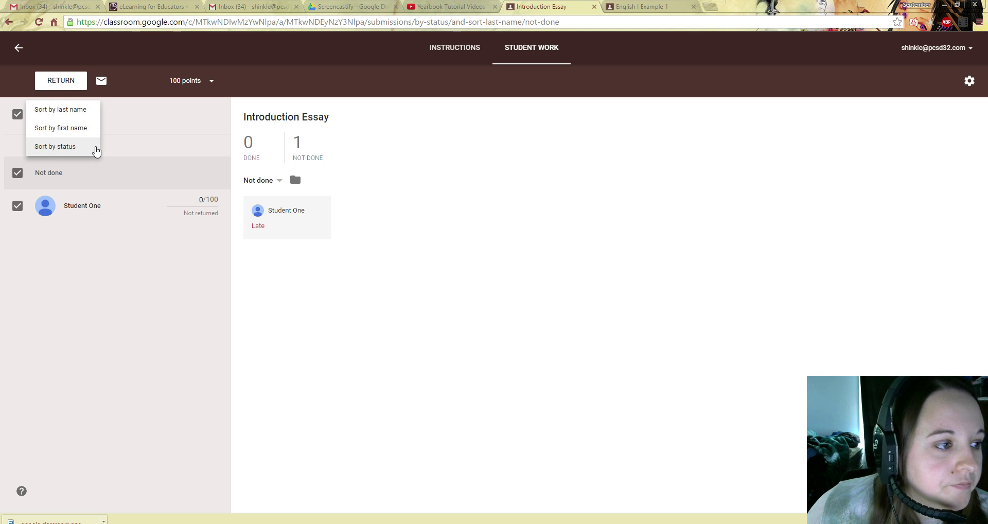
pyautogui.click(96, 149)
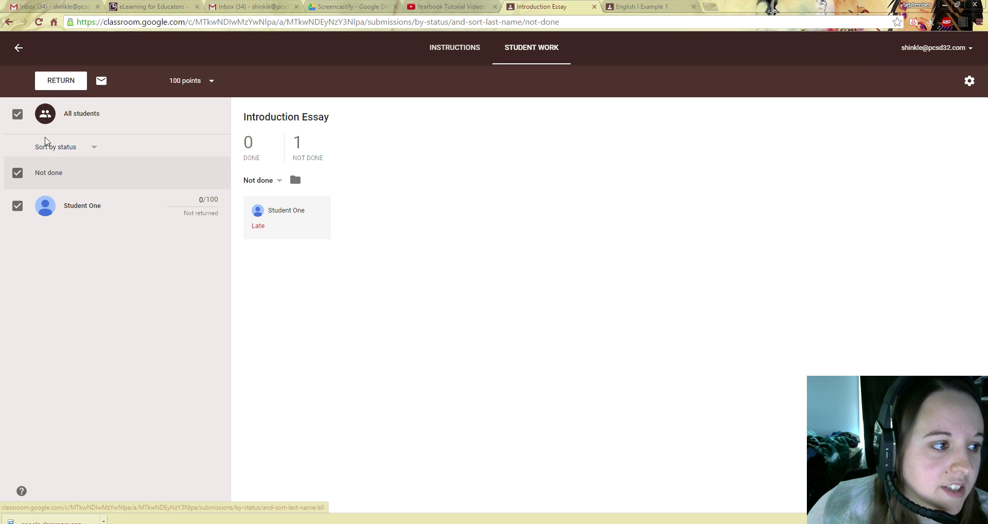
pyautogui.click(17, 174)
pyautogui.click(17, 175)
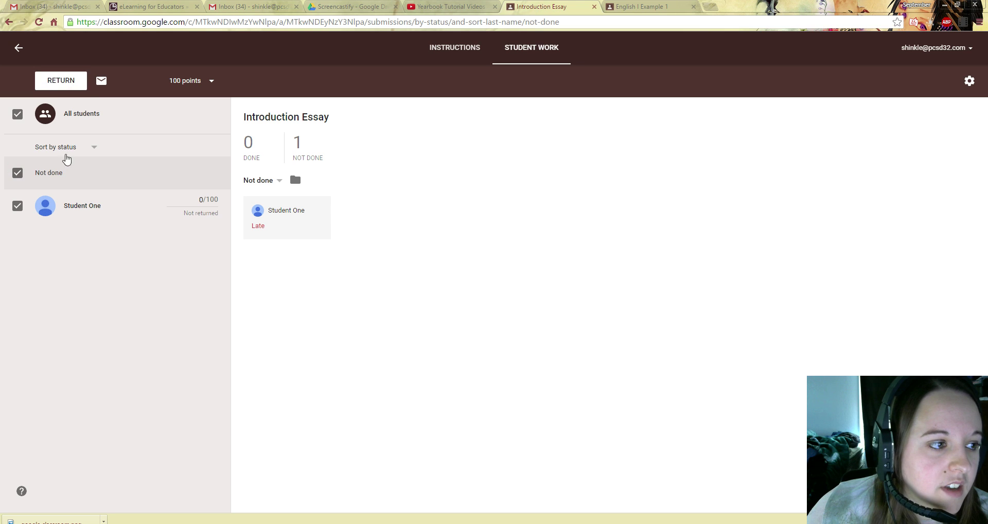
# Change the Introduction Essay's point value to Ungraded and confirm the update
pyautogui.click(212, 81)
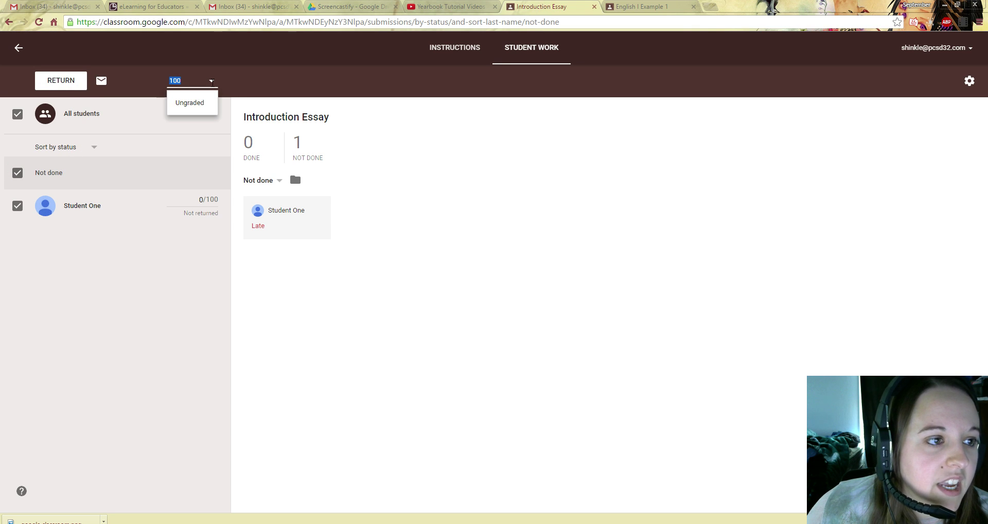
pyautogui.click(190, 104)
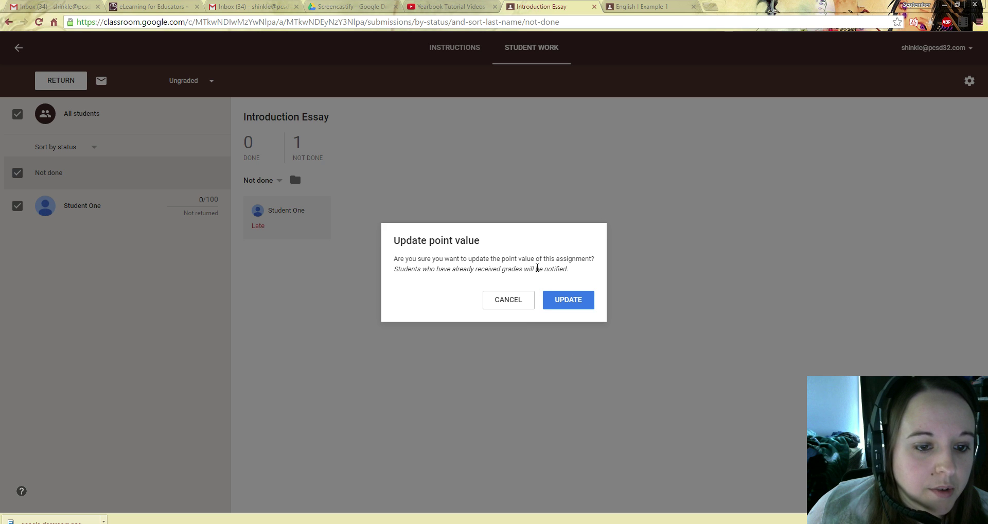
pyautogui.click(568, 300)
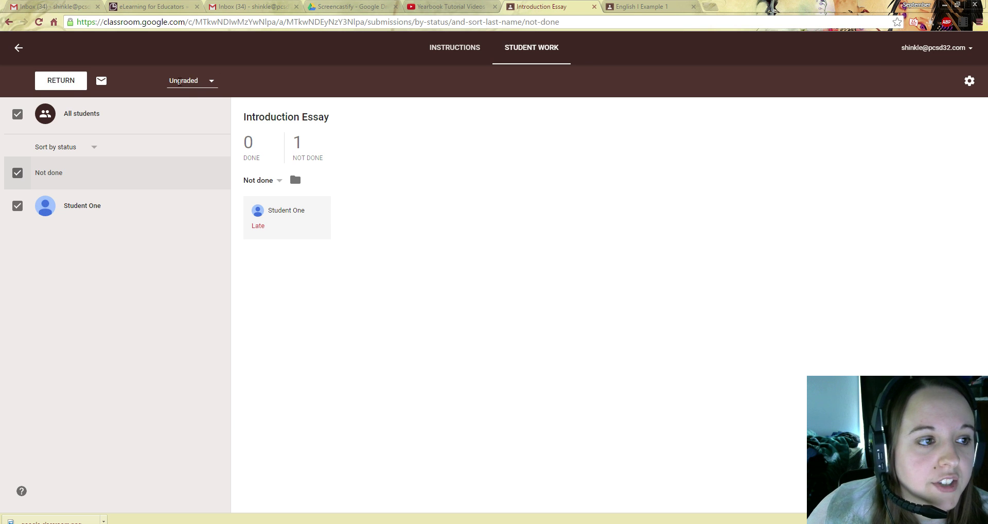
pyautogui.click(191, 82)
pyautogui.press('Right')
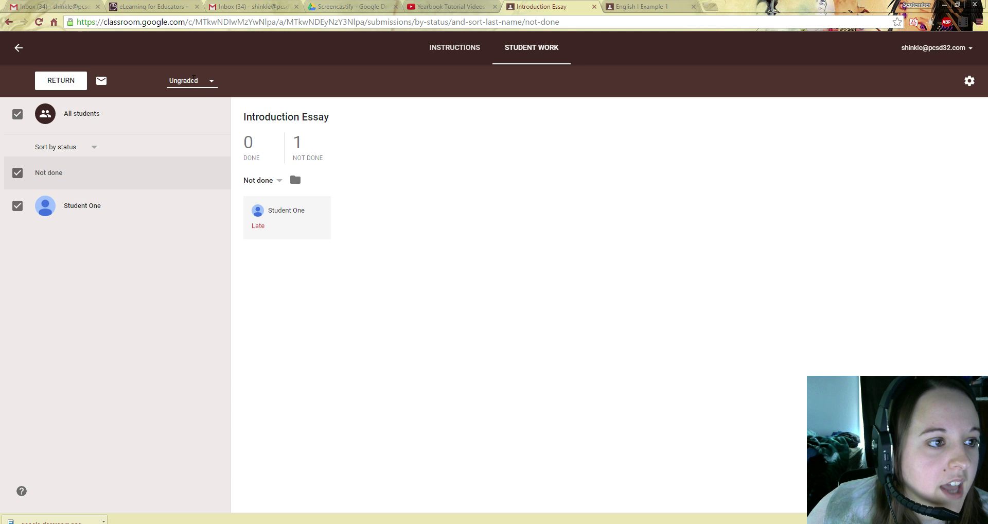
pyautogui.doubleClick(188, 81)
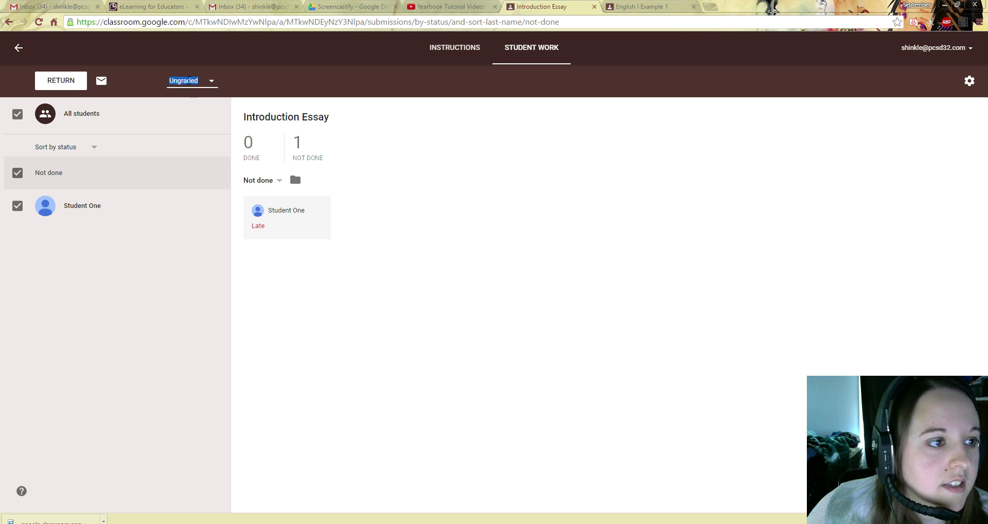
pyautogui.click(175, 234)
# View the listed student's individual submission for the Introduction Essay and return to the class stream
pyautogui.click(152, 207)
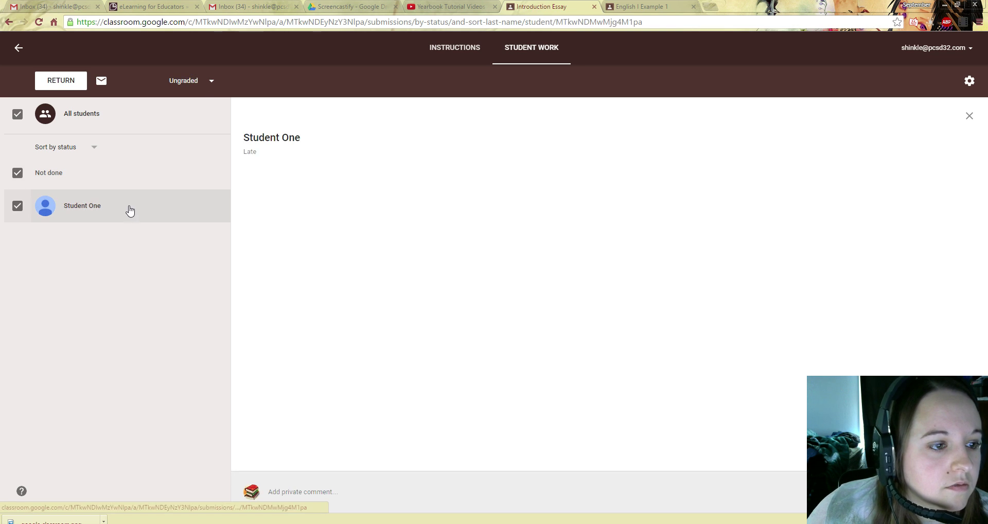
pyautogui.click(18, 47)
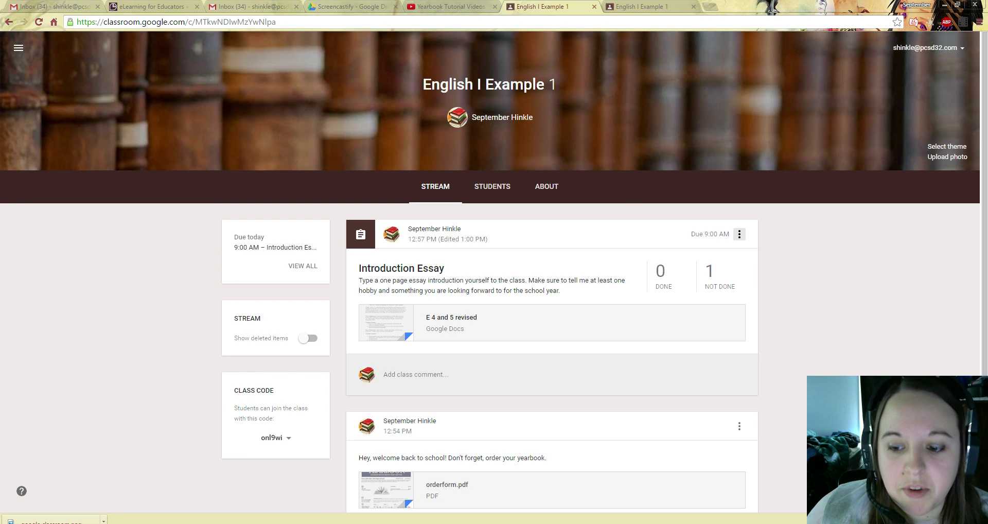
# Create and assign an assignment titled "Assignment" with the instructions "Tell me about your summer." in English I Example 1
pyautogui.moveTo(953, 483)
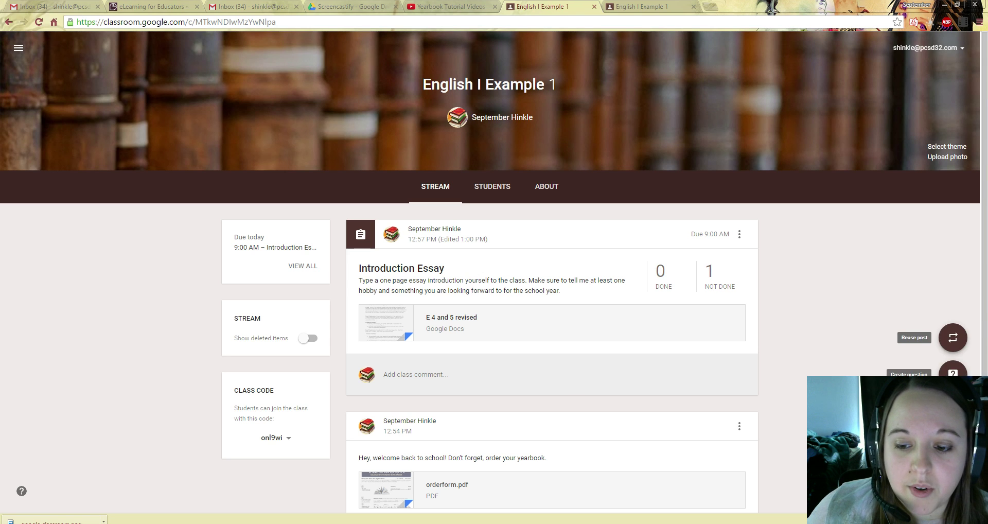
pyautogui.click(953, 410)
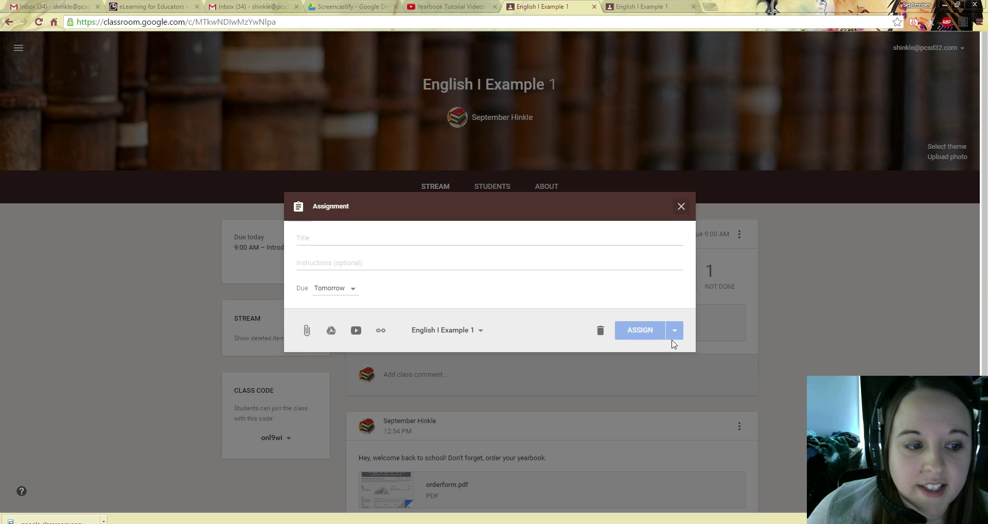
pyautogui.click(339, 238)
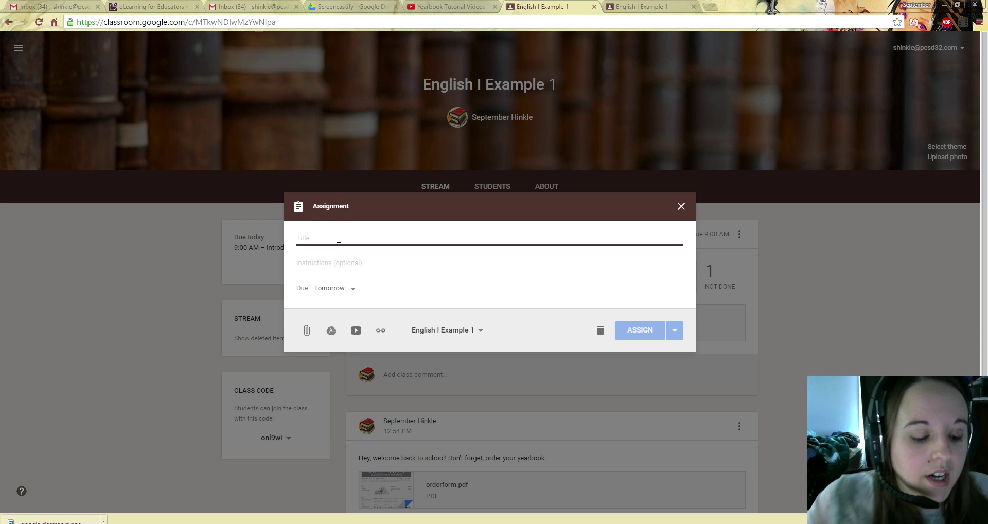
pyautogui.write('Assignment')
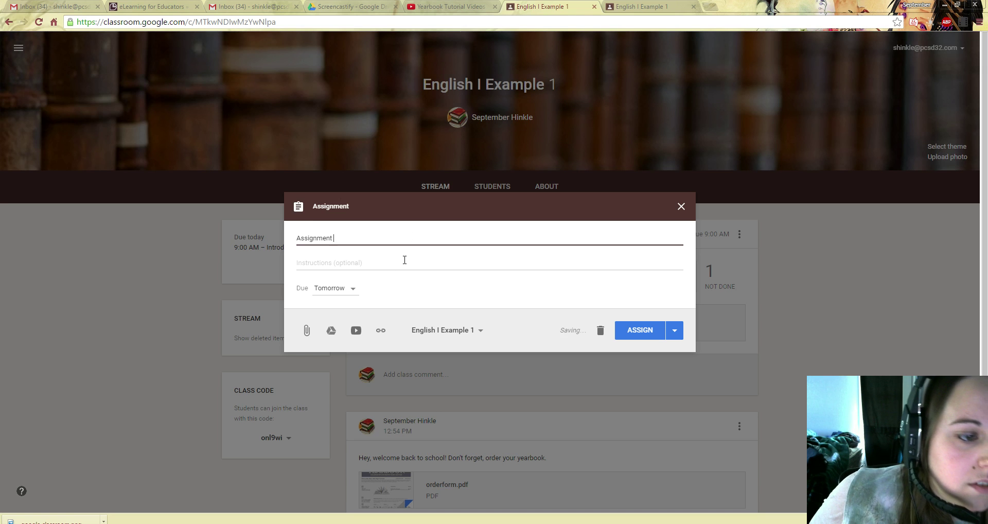
pyautogui.click(403, 263)
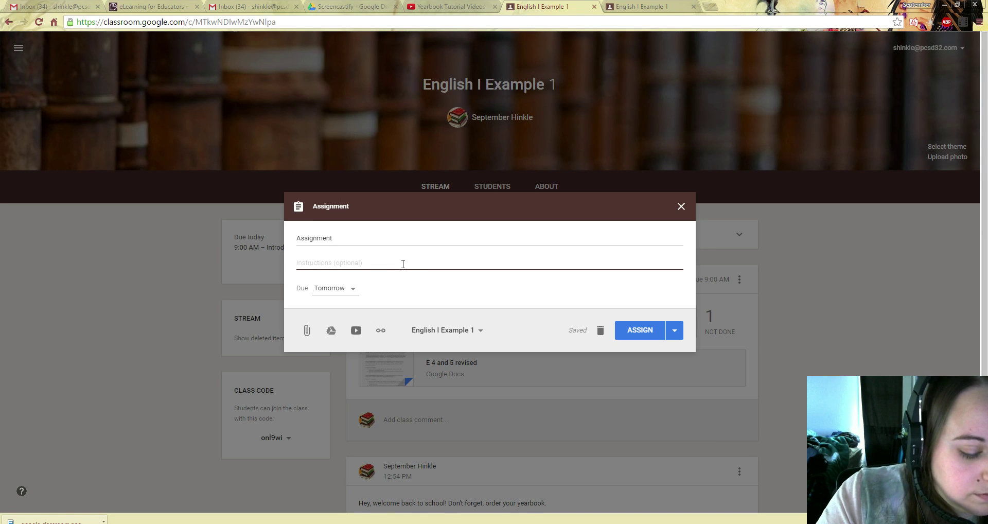
pyautogui.write('Tell me about your summer.')
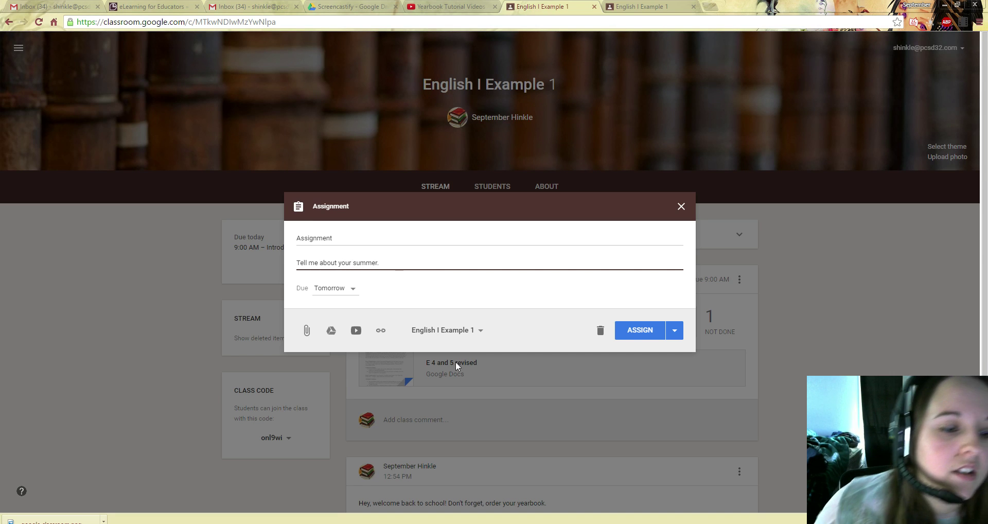
pyautogui.click(641, 330)
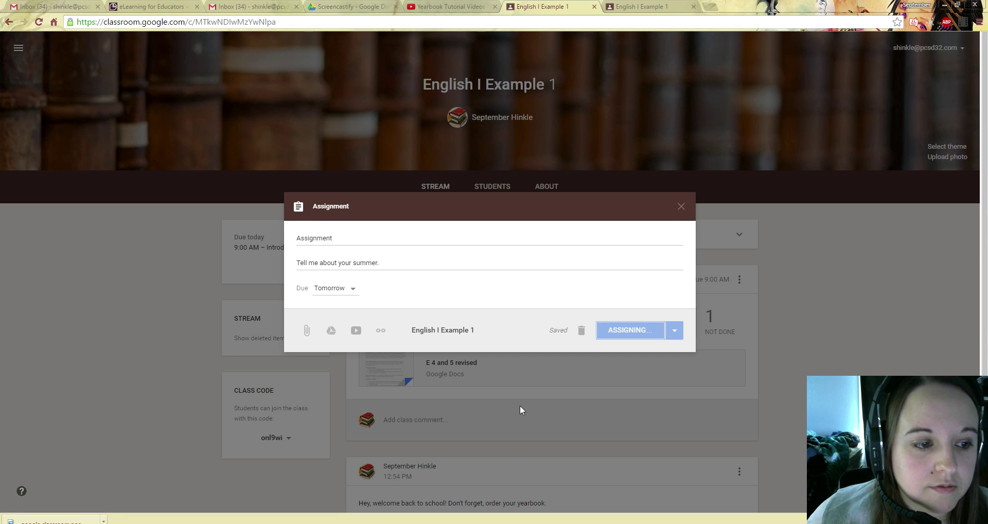
# Review the new assignment's student work from the stream, and check the class in the second browser tab before returning
pyautogui.scroll(-1, 415, 282)
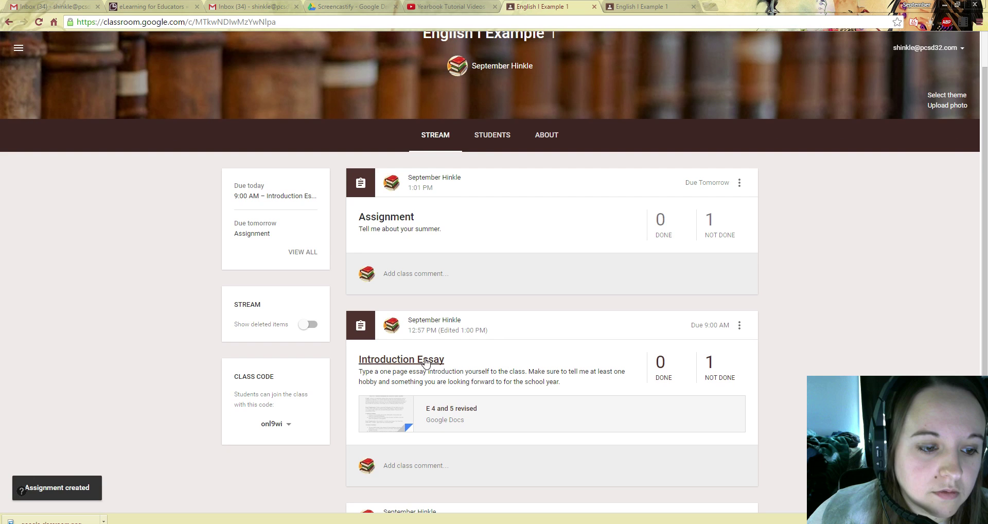
pyautogui.click(432, 279)
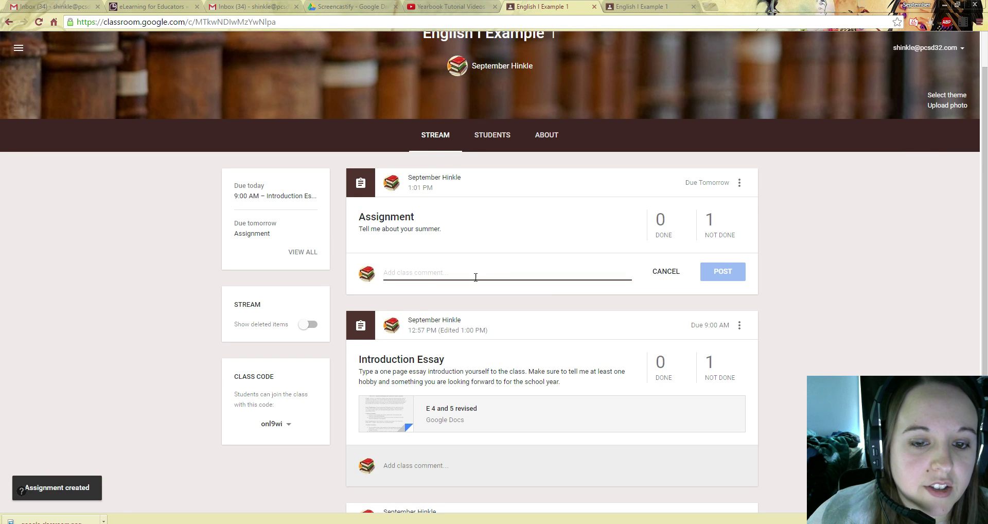
pyautogui.click(407, 220)
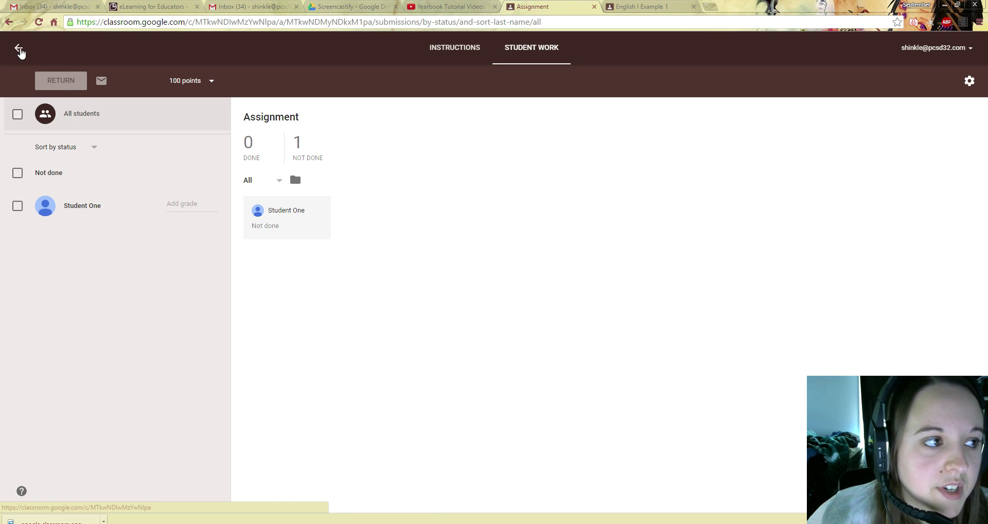
pyautogui.click(19, 49)
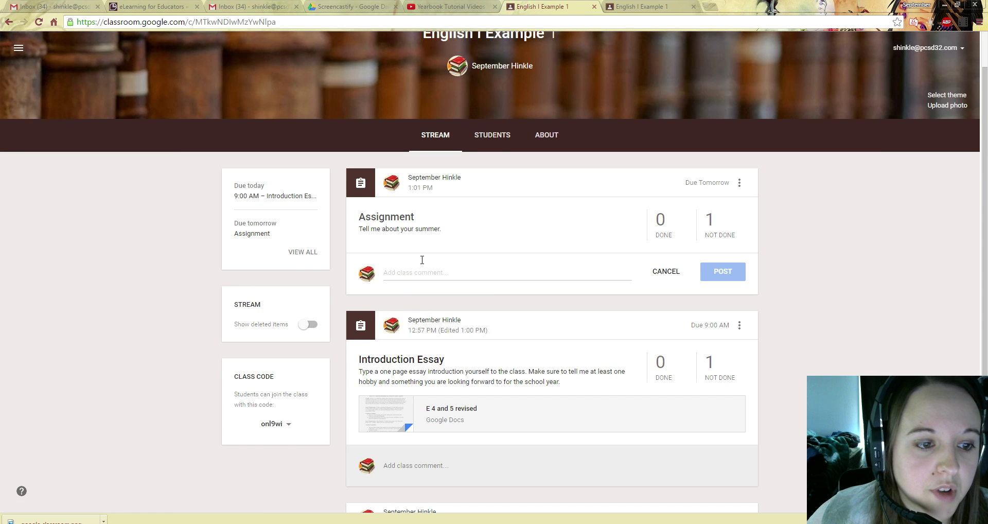
pyautogui.click(643, 6)
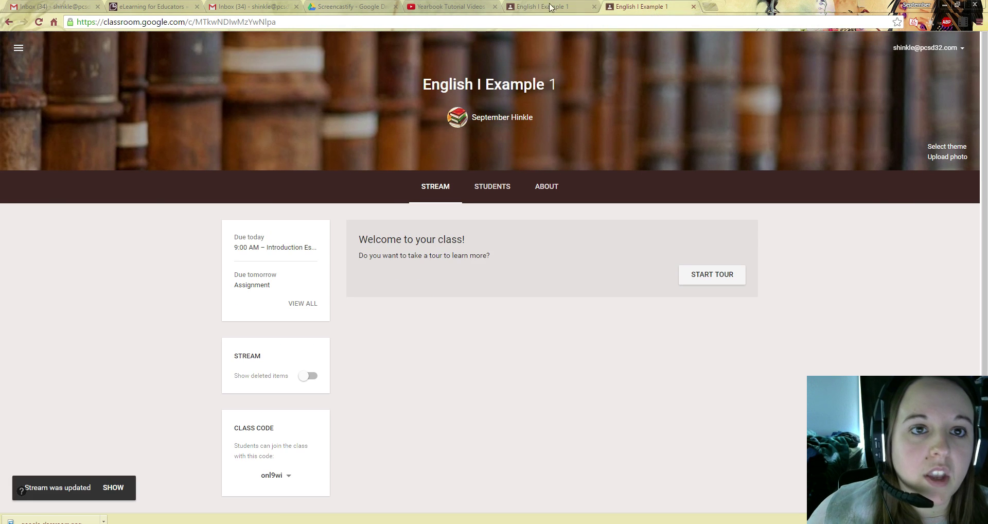
pyautogui.click(550, 7)
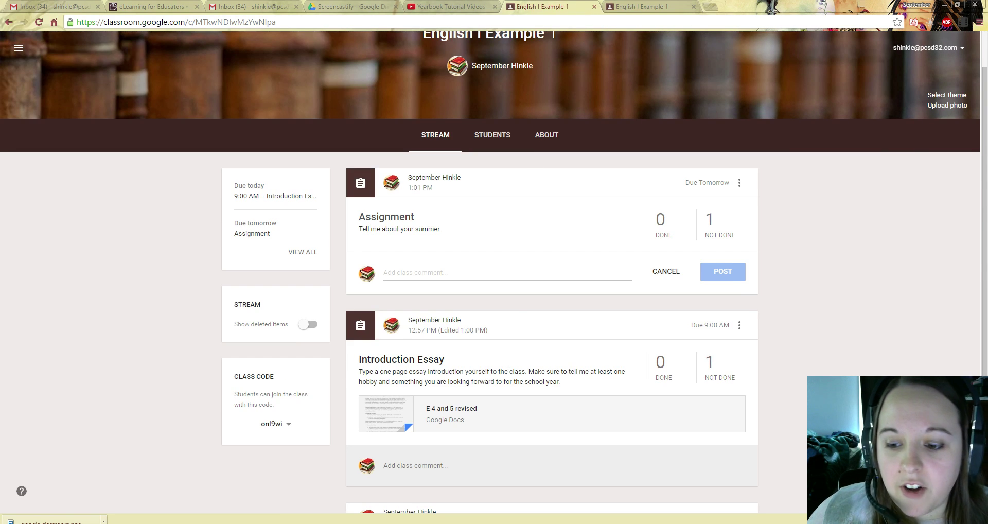
# Create a new question for the class reading "What do you need to review to understand how to make yearbook cutouts."
pyautogui.moveTo(953, 485)
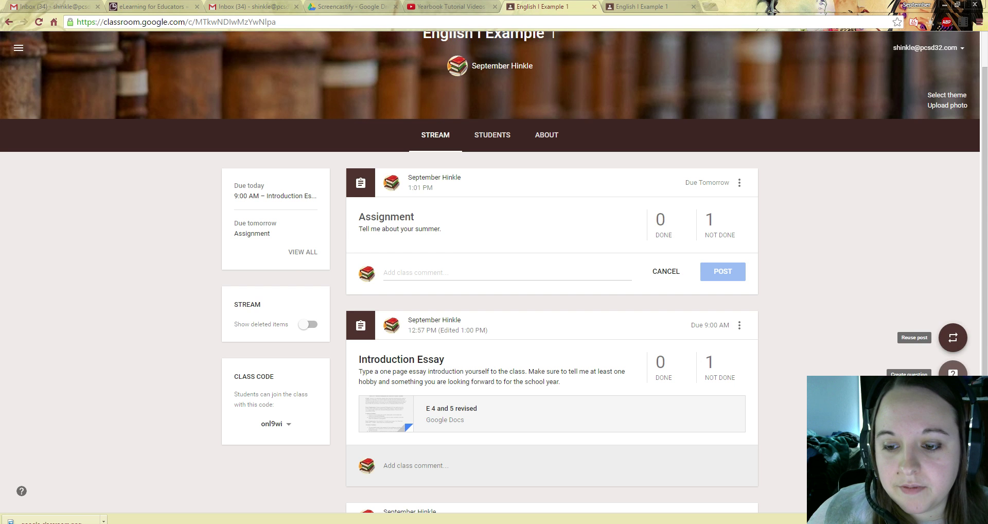
pyautogui.click(953, 373)
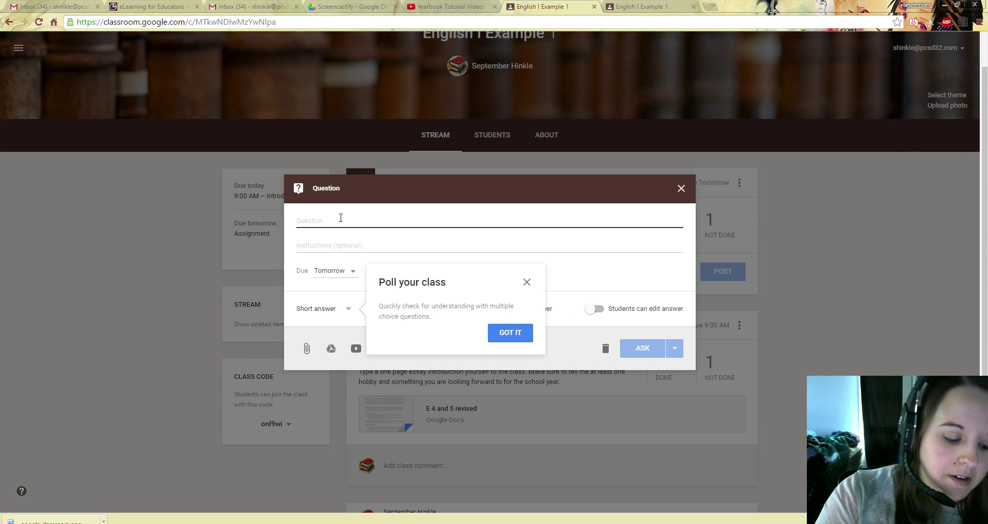
pyautogui.write('Wh')
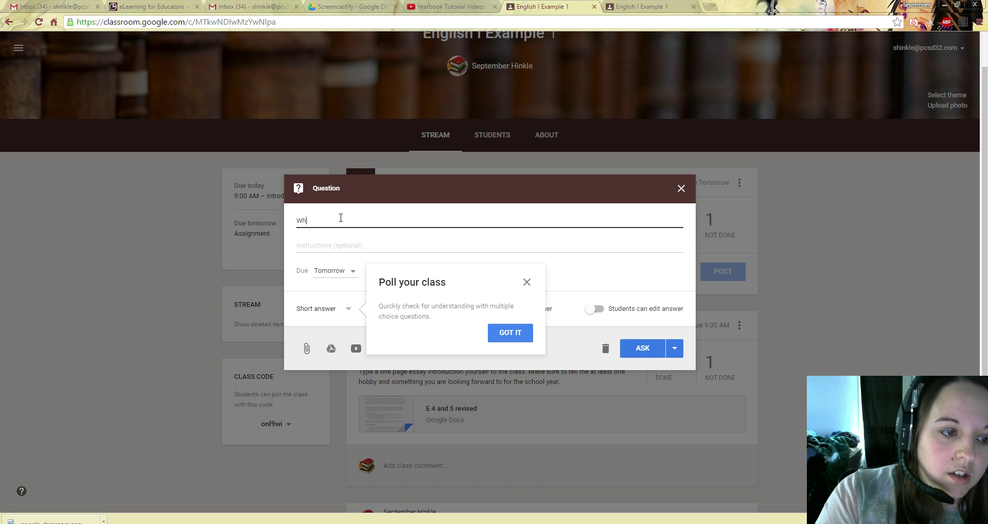
pyautogui.write('at do yo')
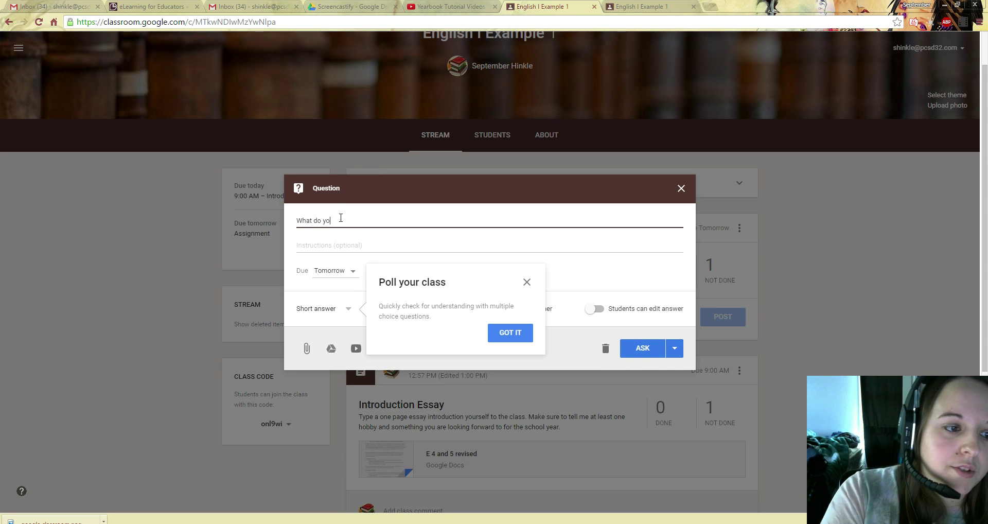
pyautogui.write('u need to r')
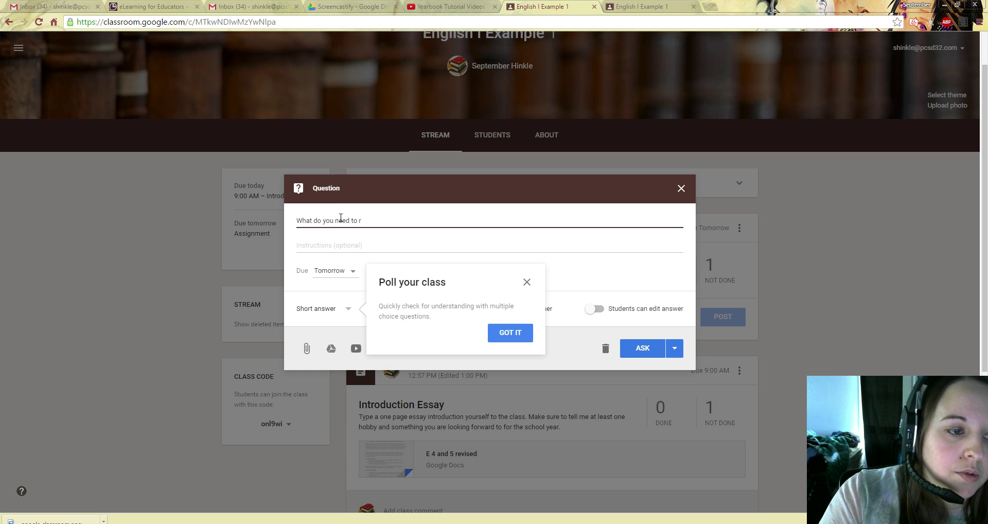
pyautogui.write('eview to understa')
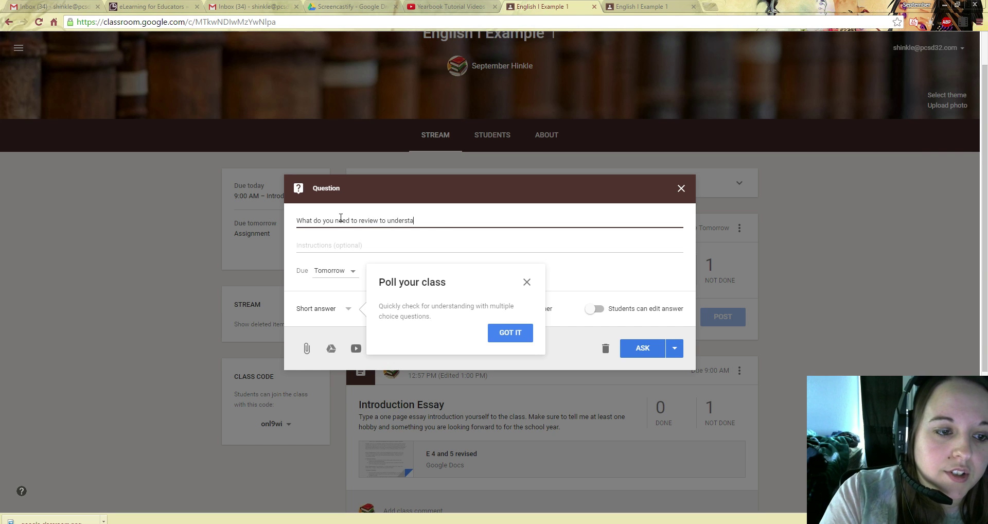
pyautogui.write('nd how to ')
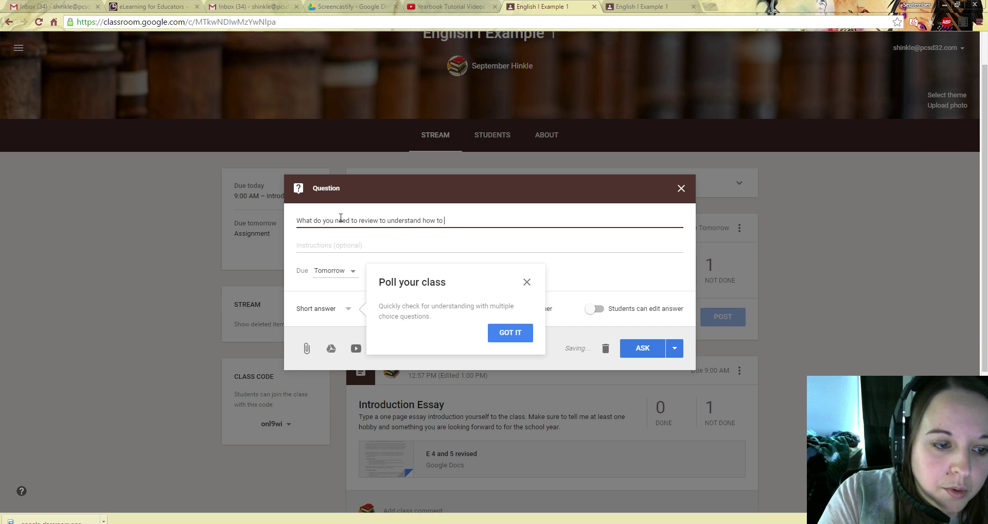
pyautogui.write('make yearbo')
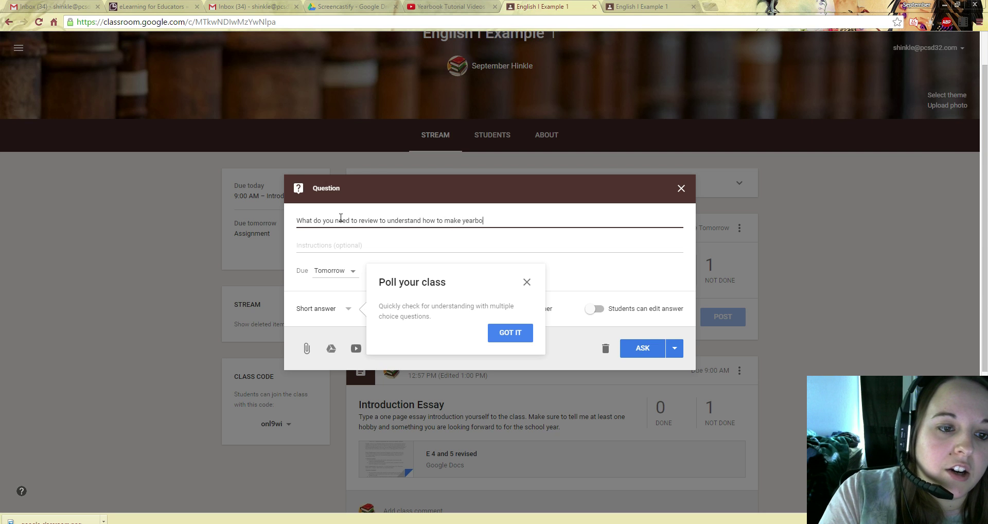
pyautogui.write('ok cutout')
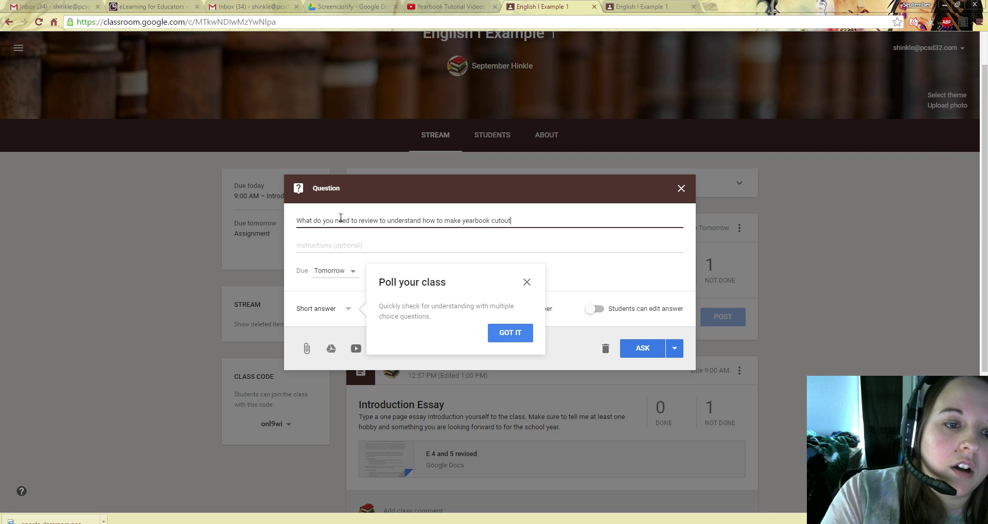
pyautogui.write('s.')
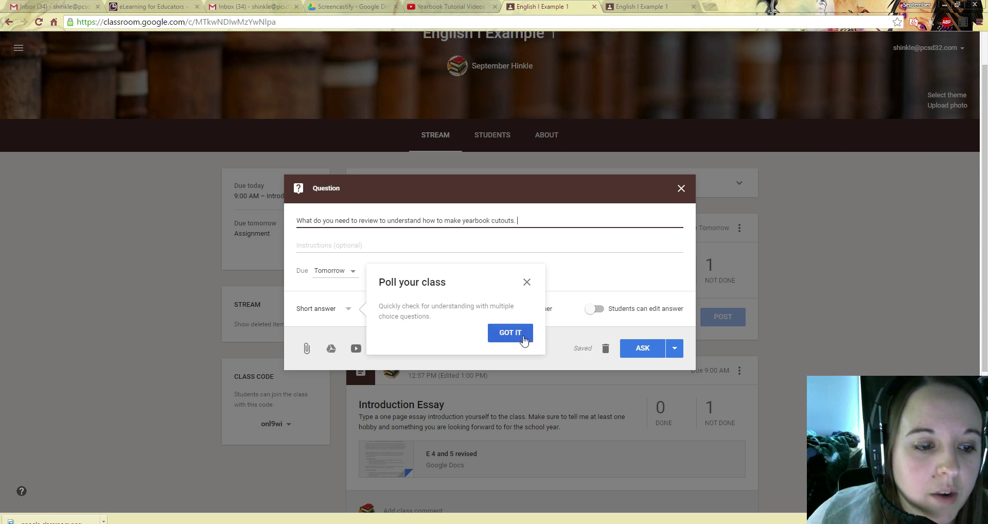
# Check the available response types for the question and choose Short answer
pyautogui.click(344, 311)
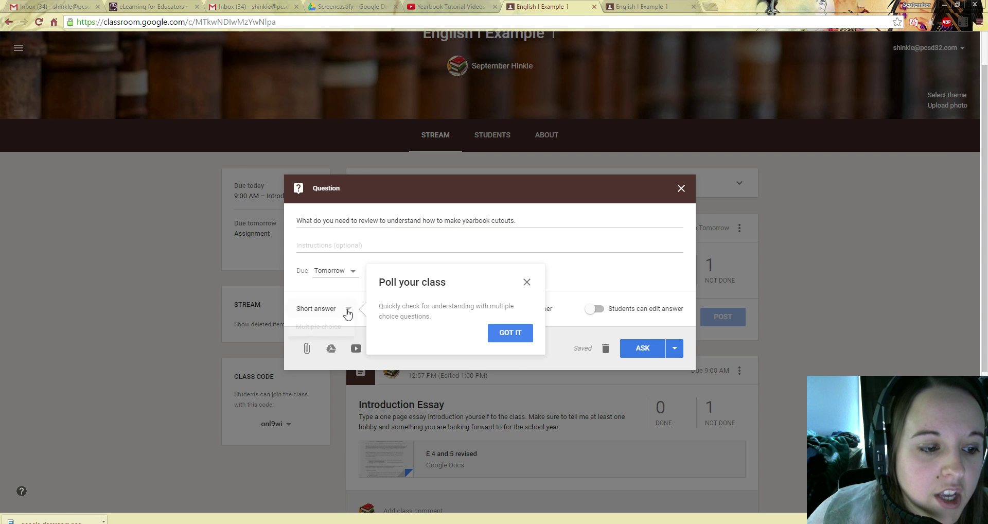
pyautogui.click(339, 316)
pyautogui.click(344, 311)
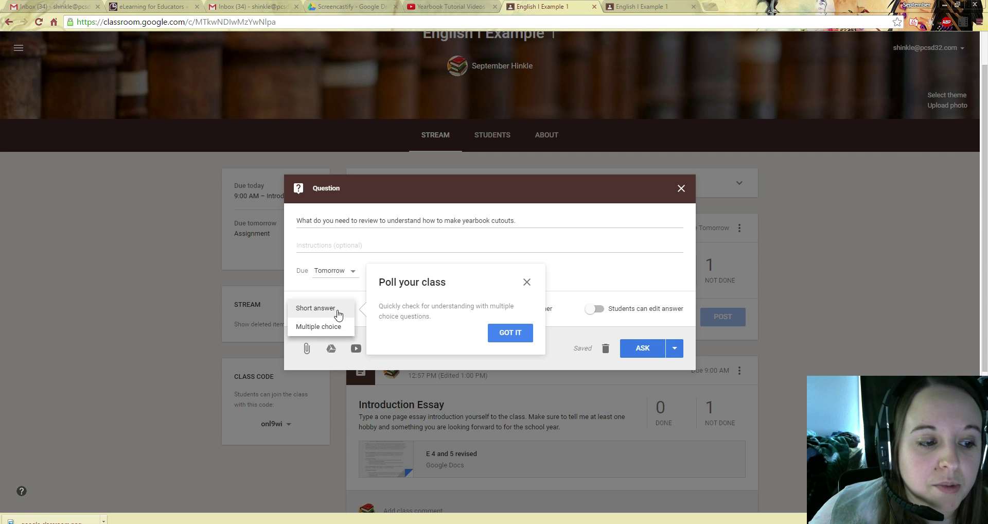
pyautogui.click(337, 310)
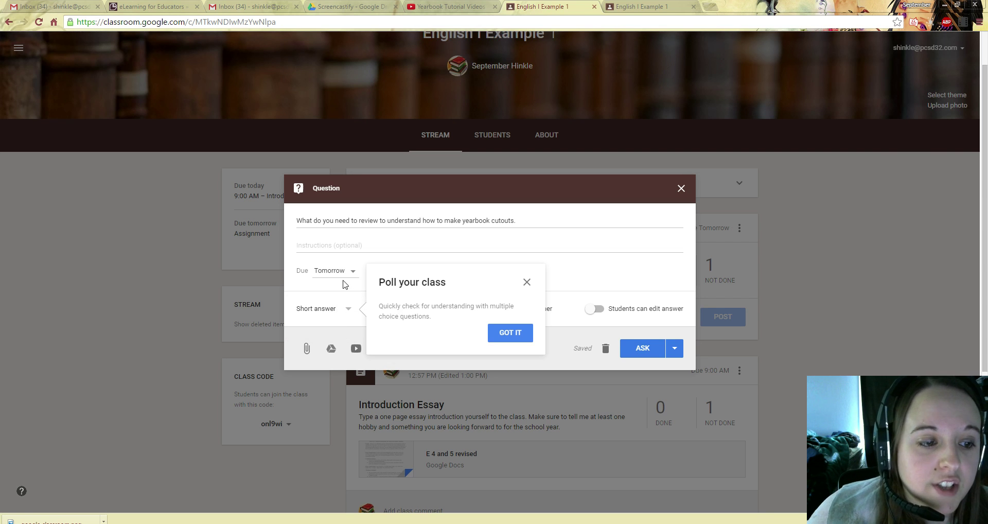
# Add the instructions "Make sure to write in complete sentences." to the question and dismiss the Poll your class tip
pyautogui.click(332, 242)
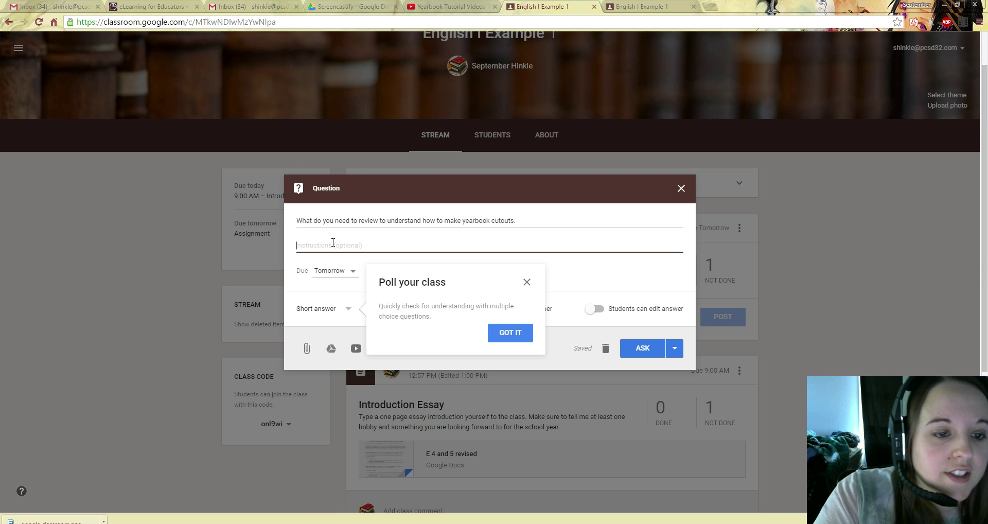
pyautogui.write('Ma')
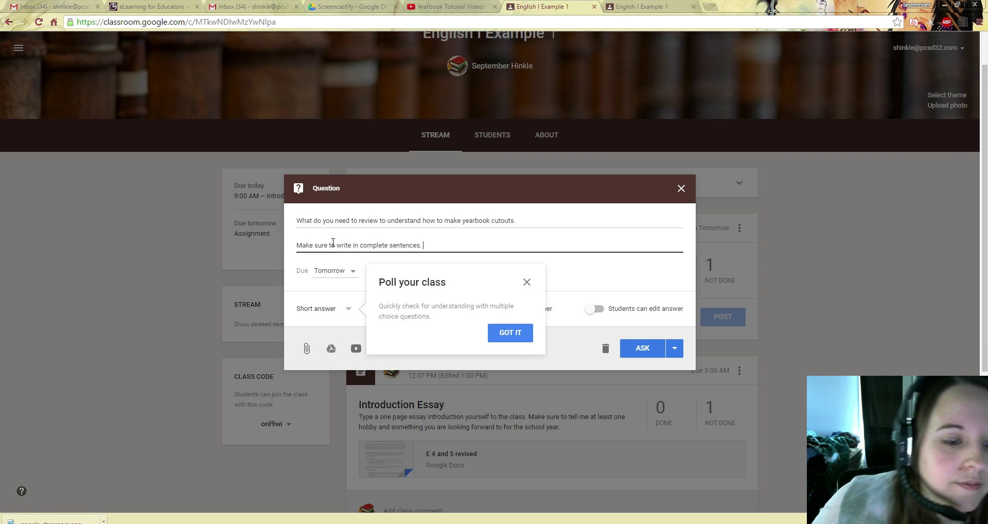
pyautogui.click(510, 333)
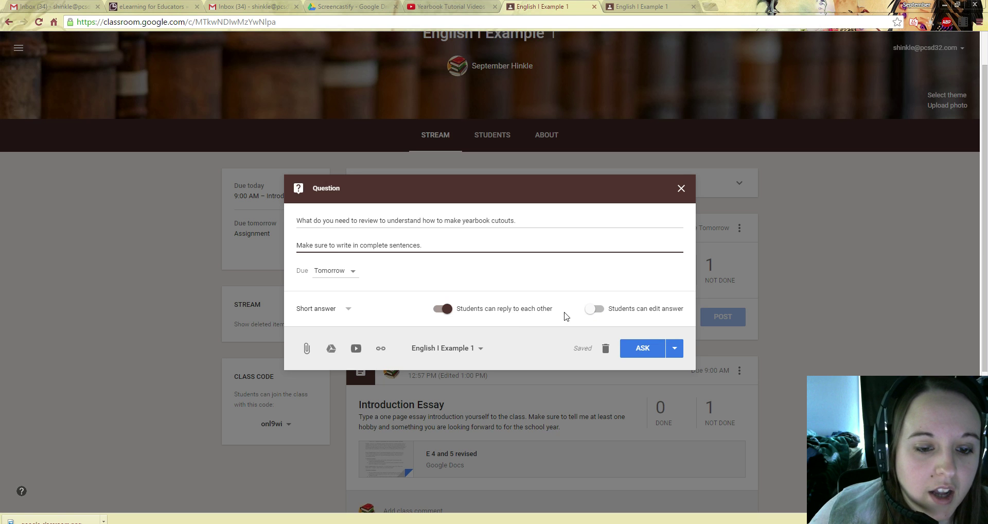
# Replace the question's final period with a question mark and ask it with student replies to each other enabled
pyautogui.click(446, 310)
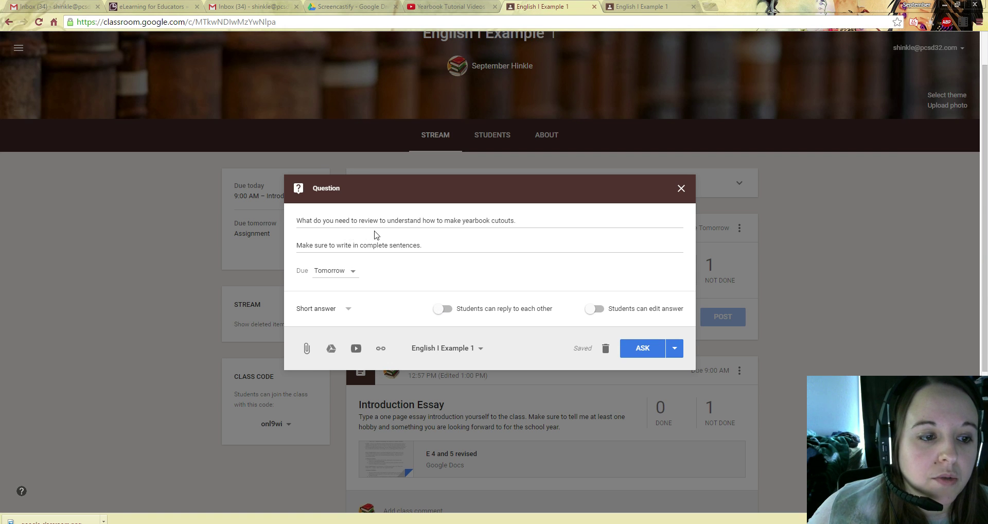
pyautogui.click(520, 221)
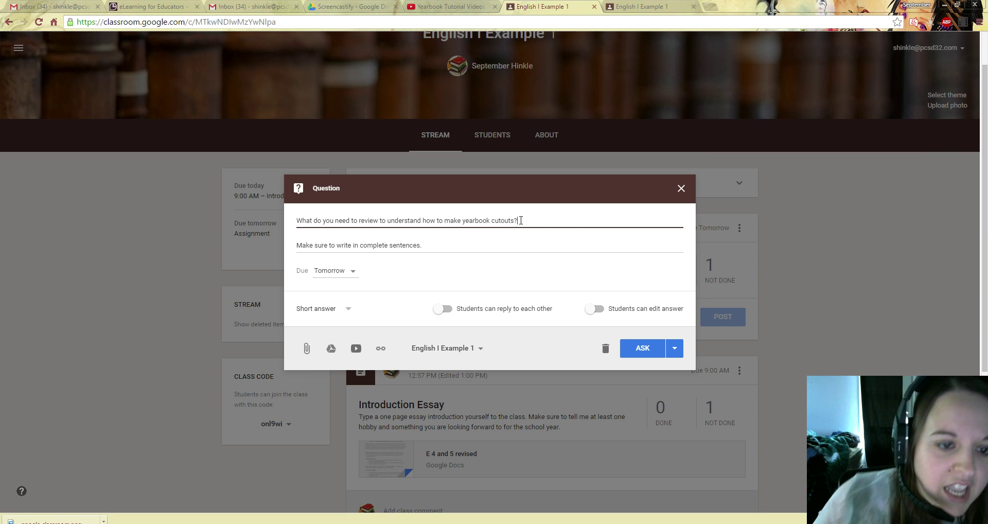
pyautogui.click(442, 309)
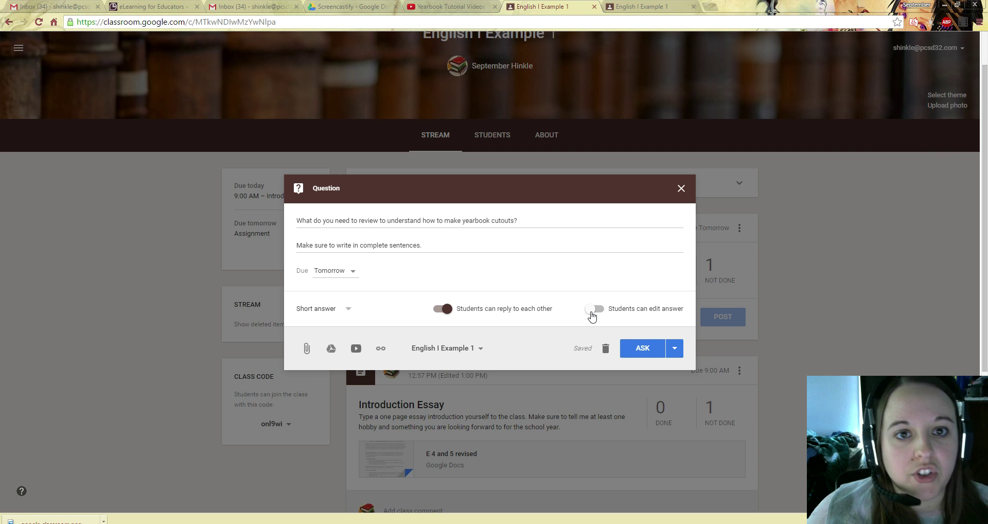
pyautogui.click(637, 350)
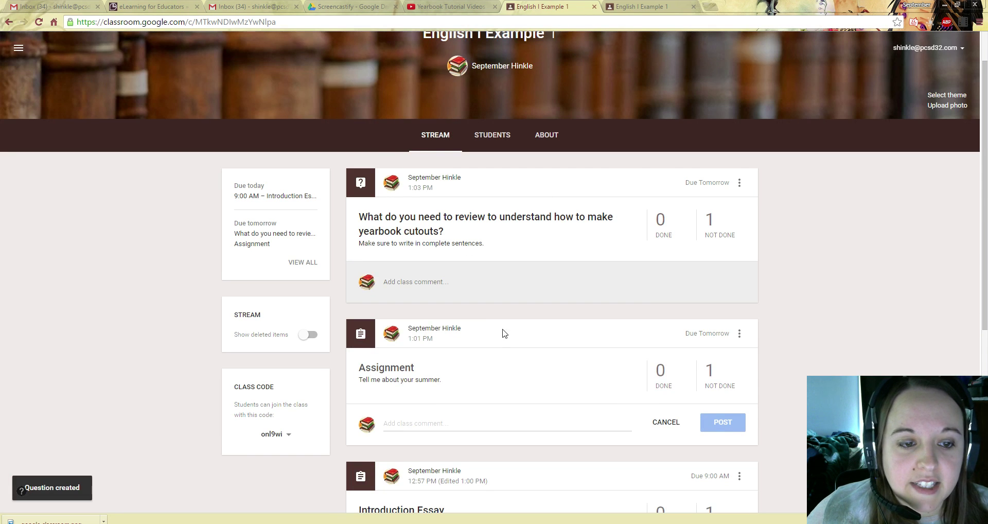
# Open the posted yearbook cutouts question for editing and save it with its existing settings
pyautogui.click(740, 182)
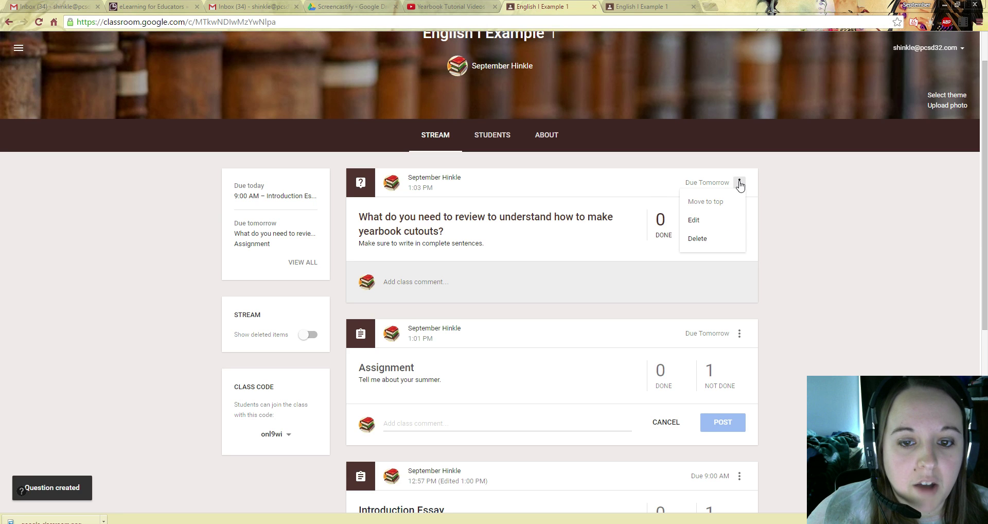
pyautogui.click(695, 220)
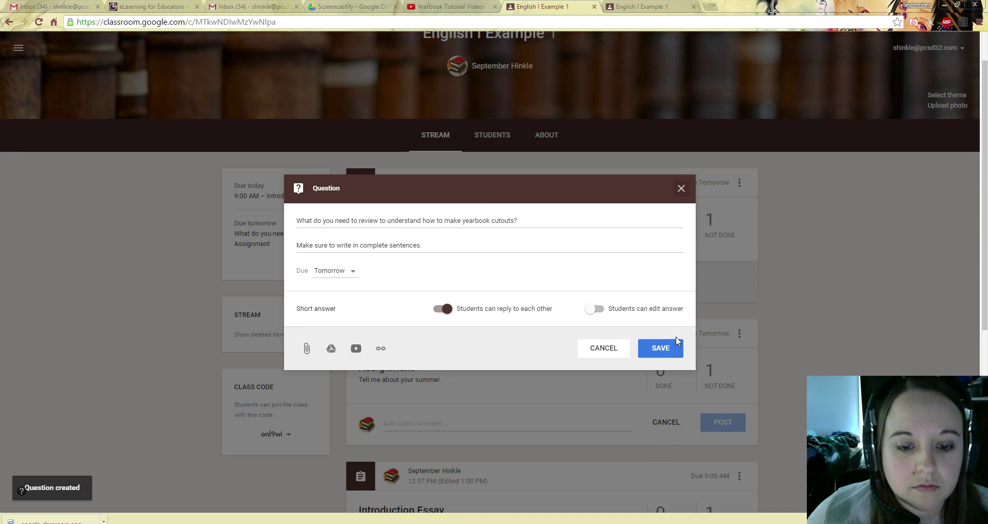
pyautogui.click(656, 348)
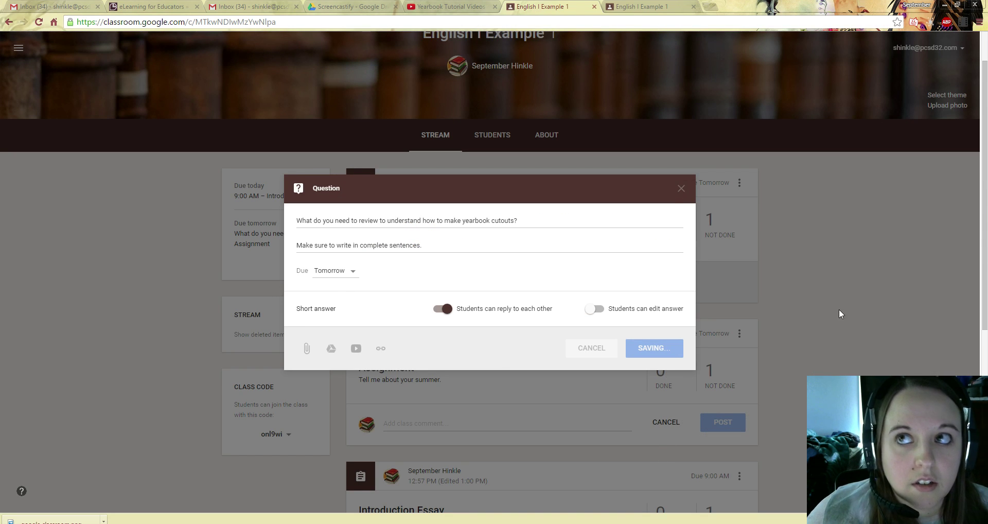
# Reuse the yearbook cutouts question from English I Example 1 and ask it again in the same class
pyautogui.scroll(-2, 530, 350)
pyautogui.scroll(3, 530, 350)
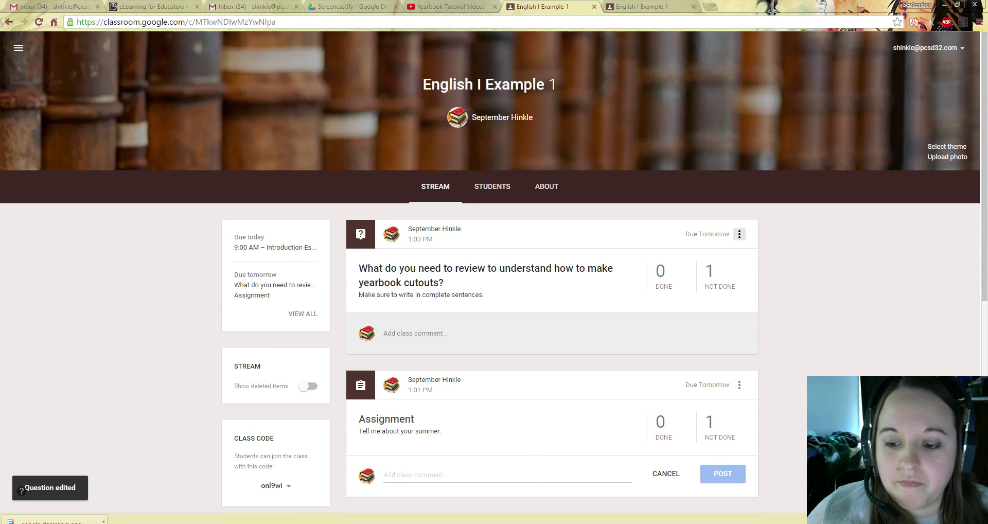
pyautogui.click(954, 336)
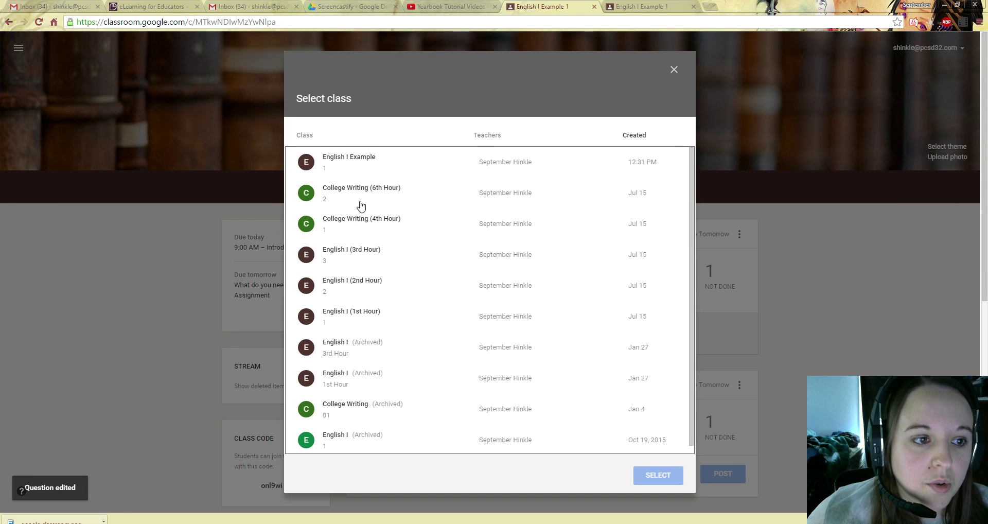
pyautogui.click(351, 162)
pyautogui.click(658, 475)
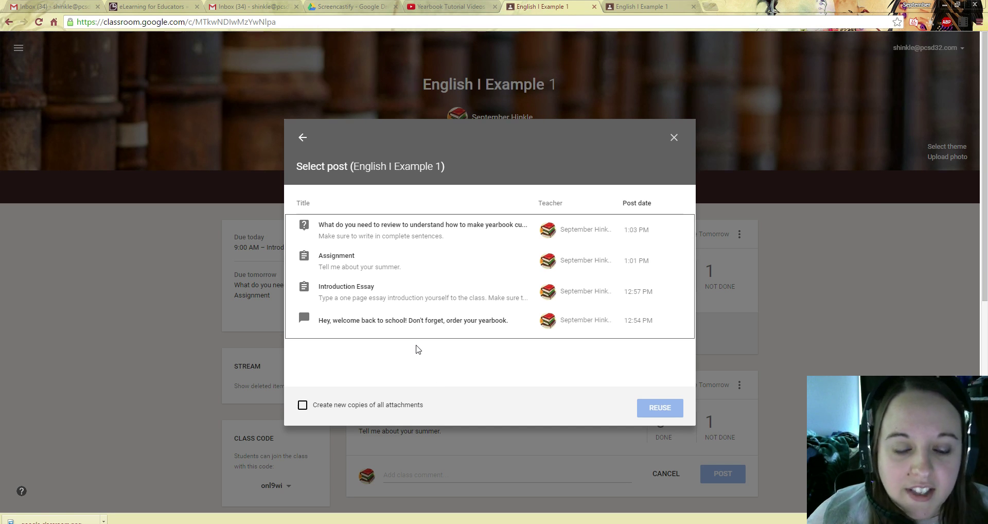
pyautogui.click(387, 228)
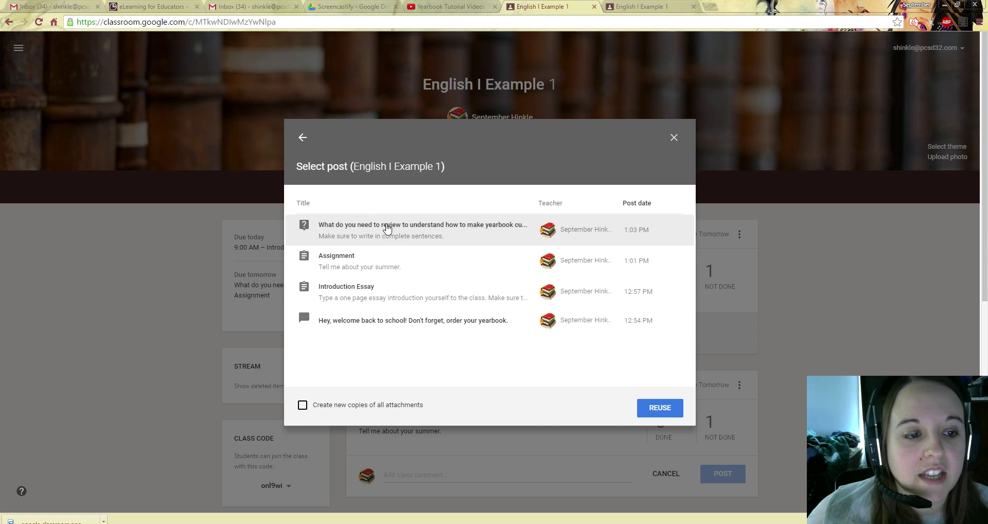
pyautogui.click(656, 411)
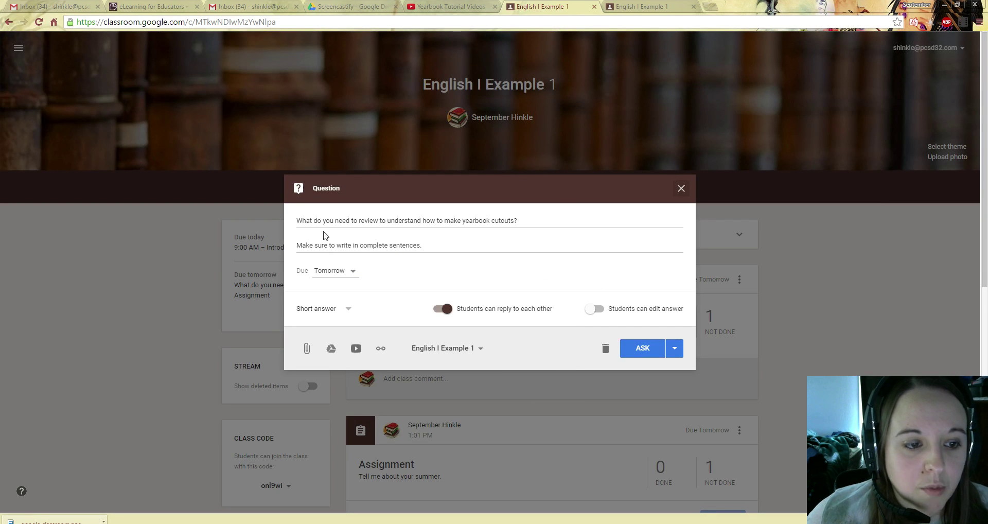
pyautogui.click(642, 350)
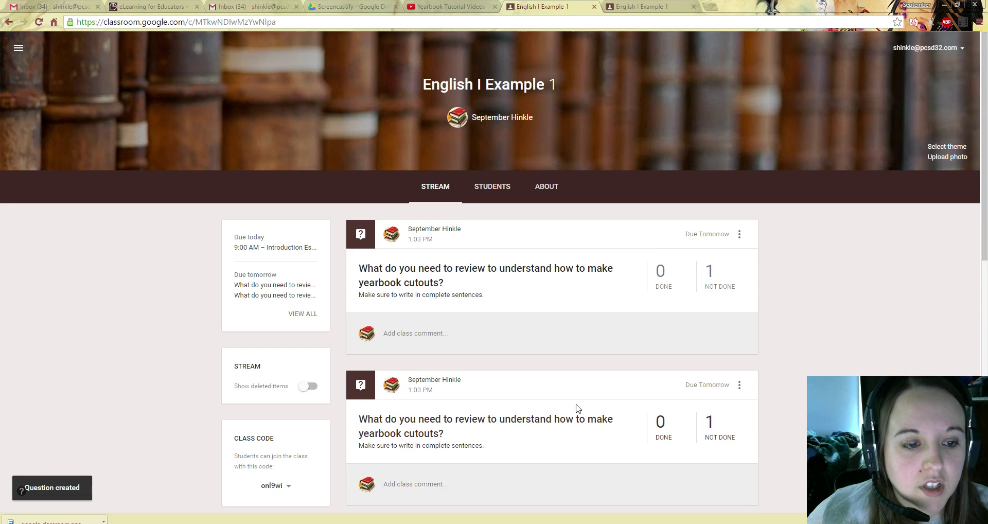
# Bring up the options for creating or reusing another post in the class stream
pyautogui.scroll(-1, 551, 405)
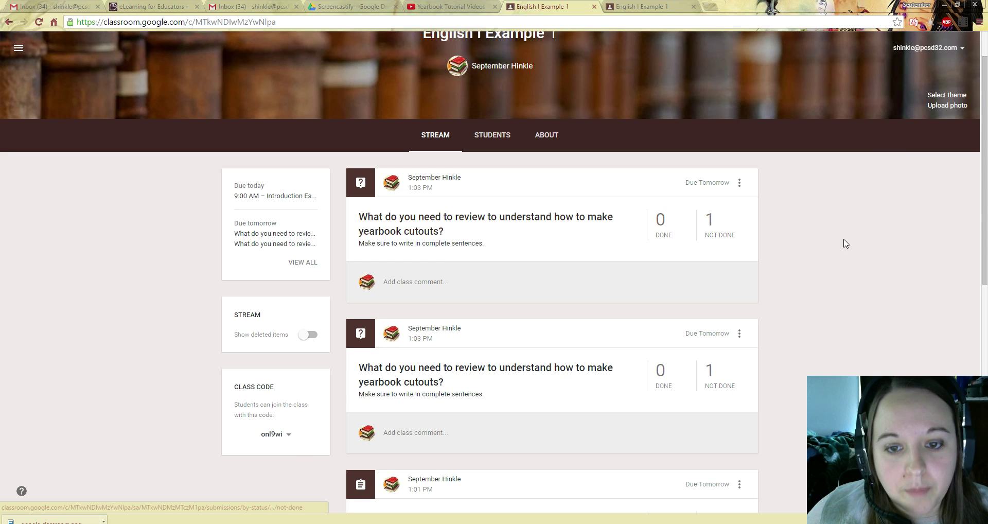
pyautogui.moveTo(953, 484)
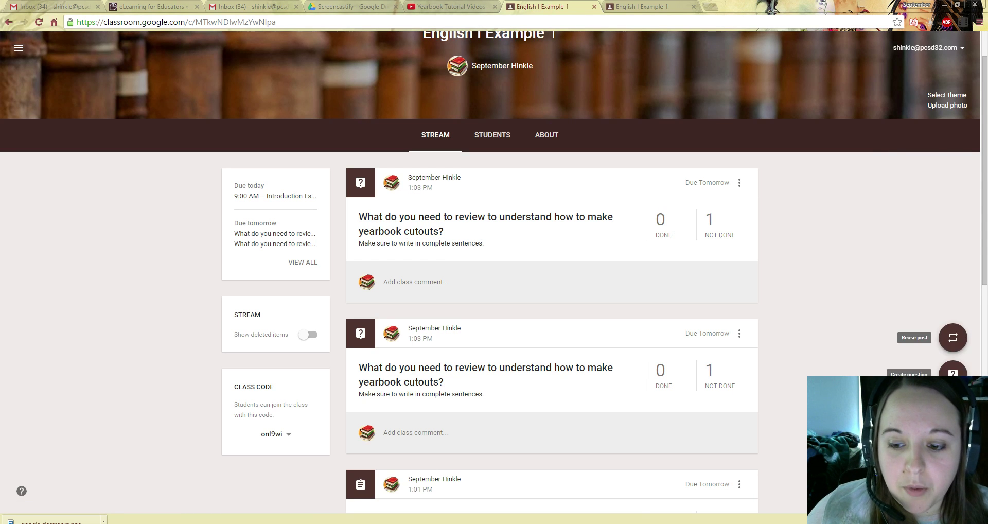